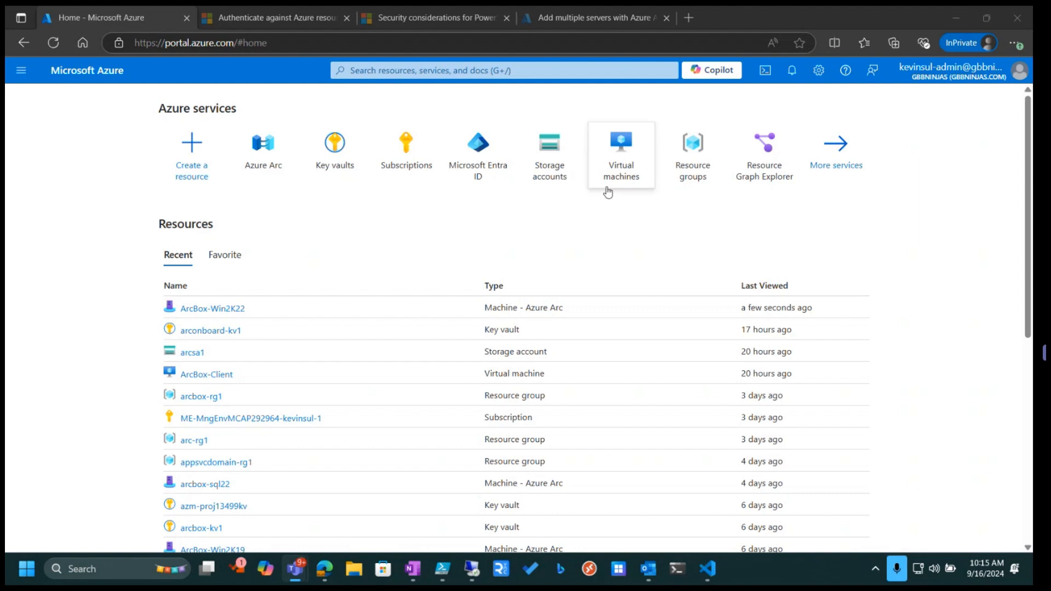
Open Azure Arc and view the list of Arc-enabled machines
click(261, 143)
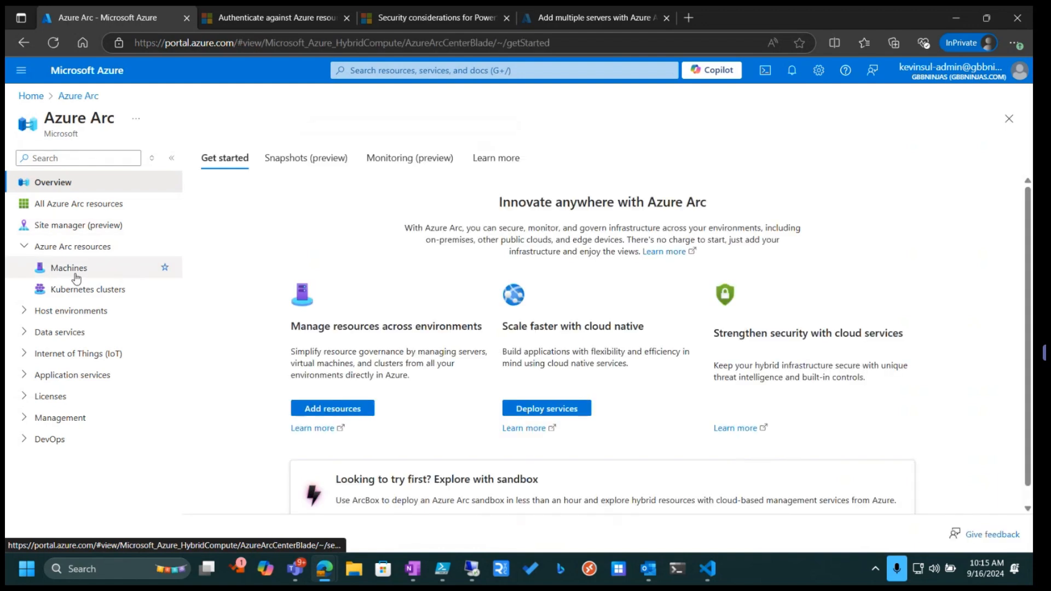
click(72, 270)
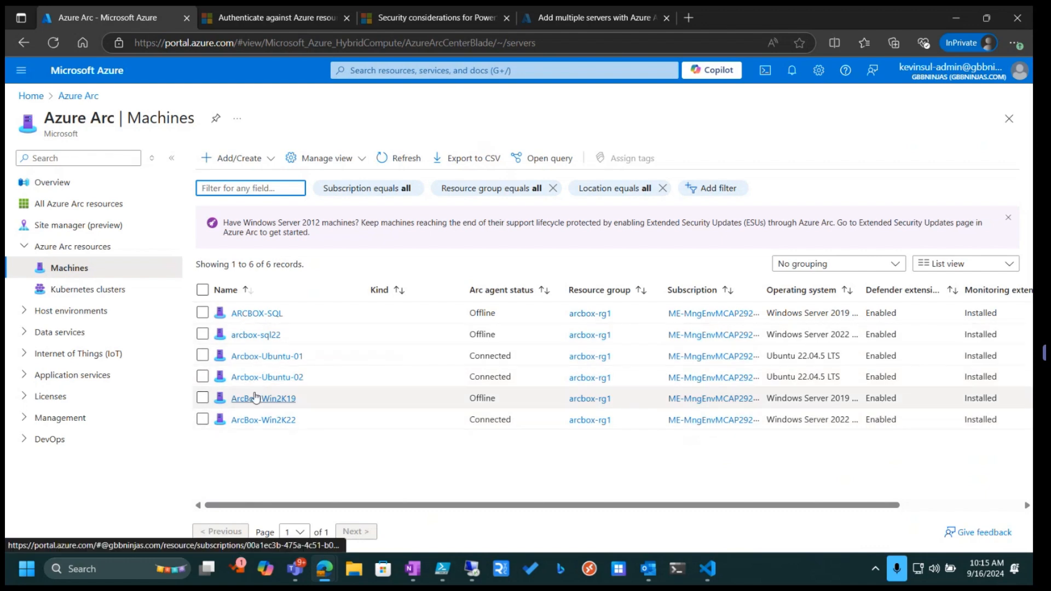
Switch to Hyper-V Manager on the remote client, select the ArcBox-Win2K22 virtual machine, and return to the portal
click(472, 569)
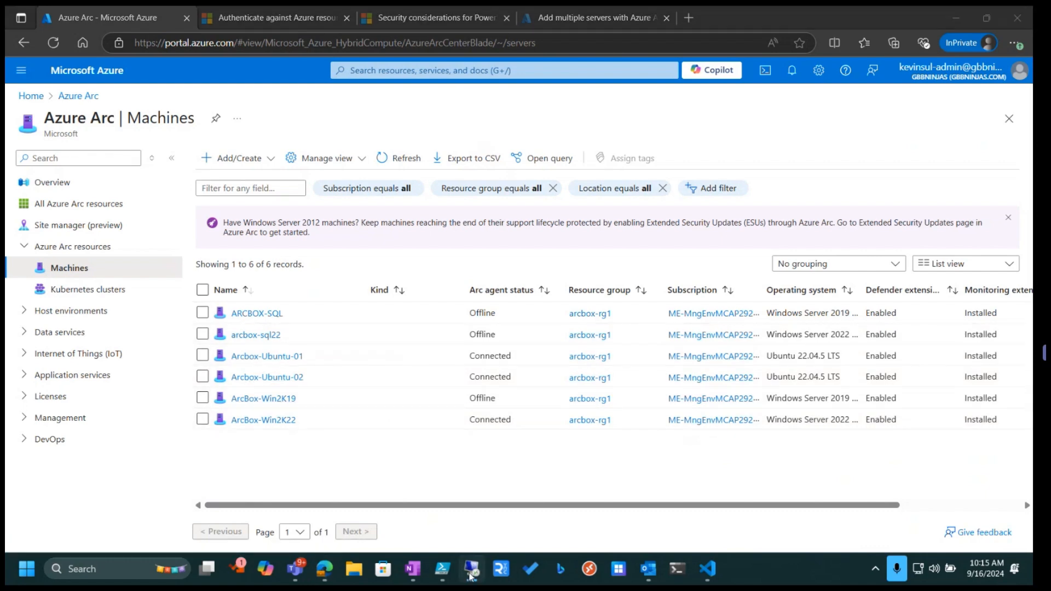
drag(5, 75, 468, 4)
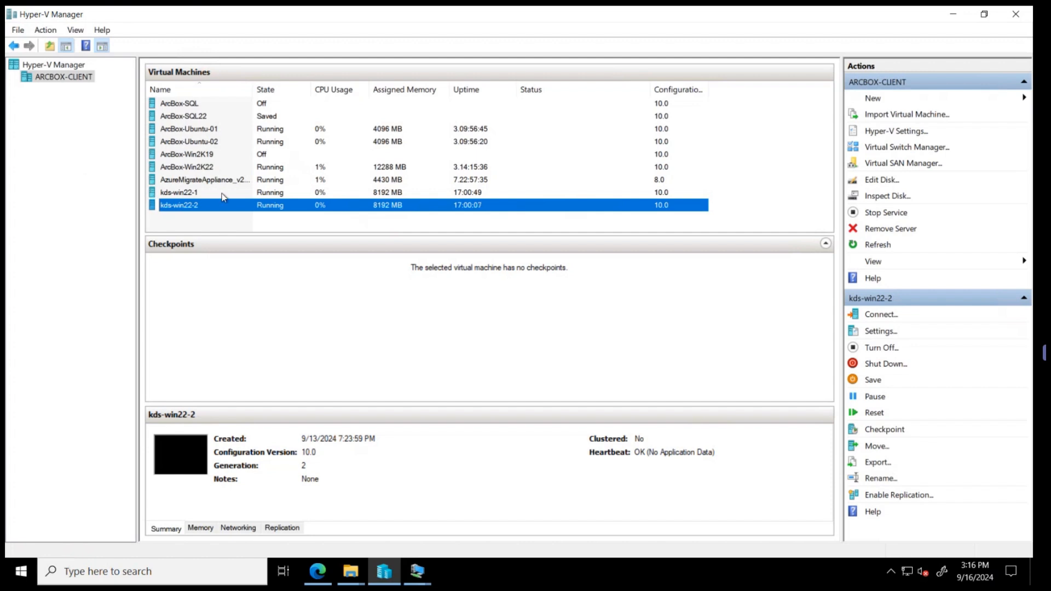
click(185, 169)
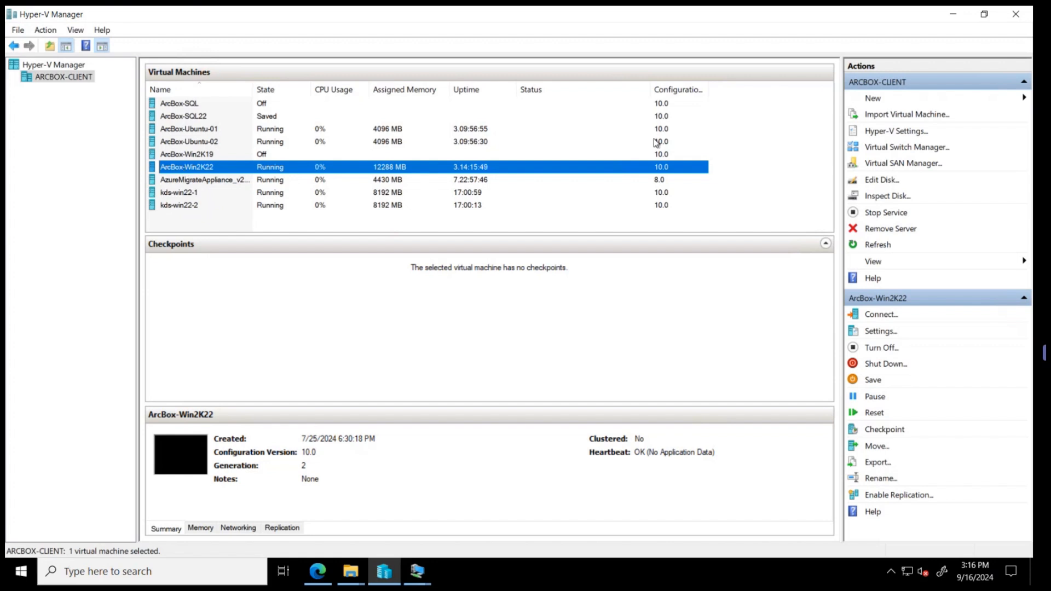
mouse_move(690, 10)
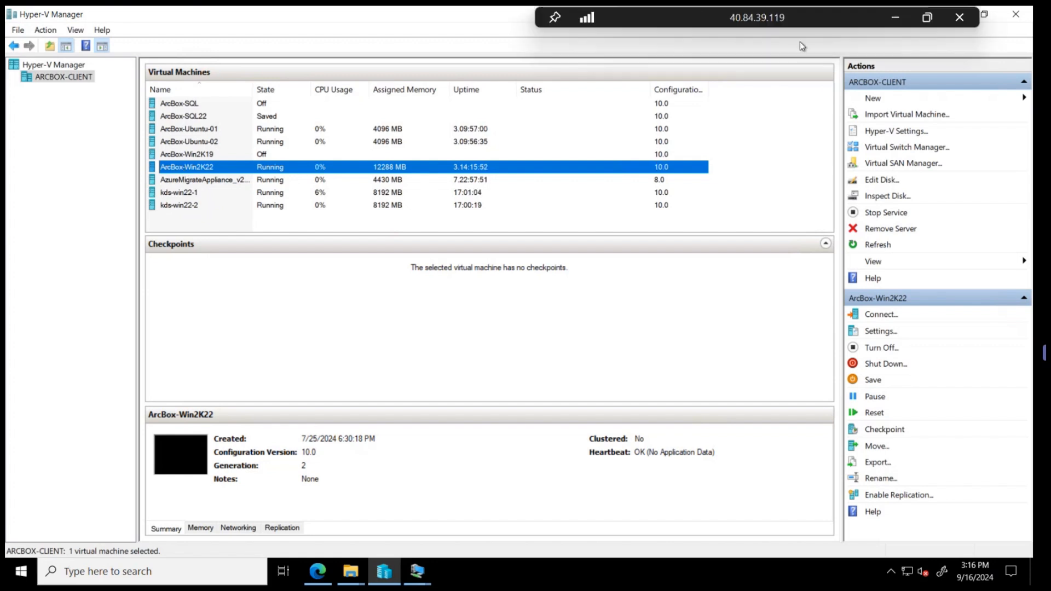
click(893, 19)
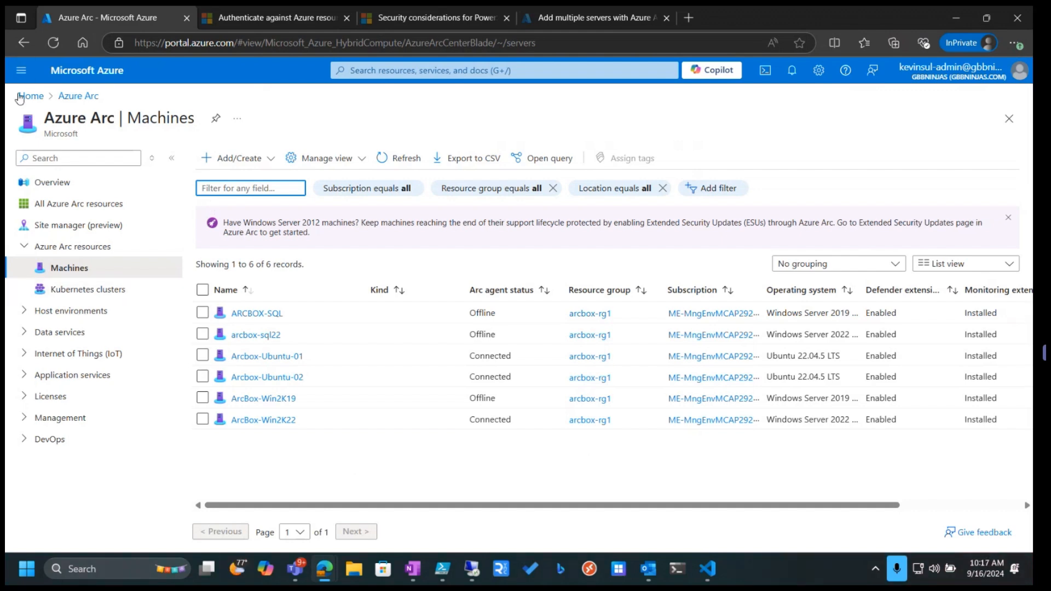
Open the arconboard-kv1 key vault from the home page and review its secrets and access policies
click(30, 97)
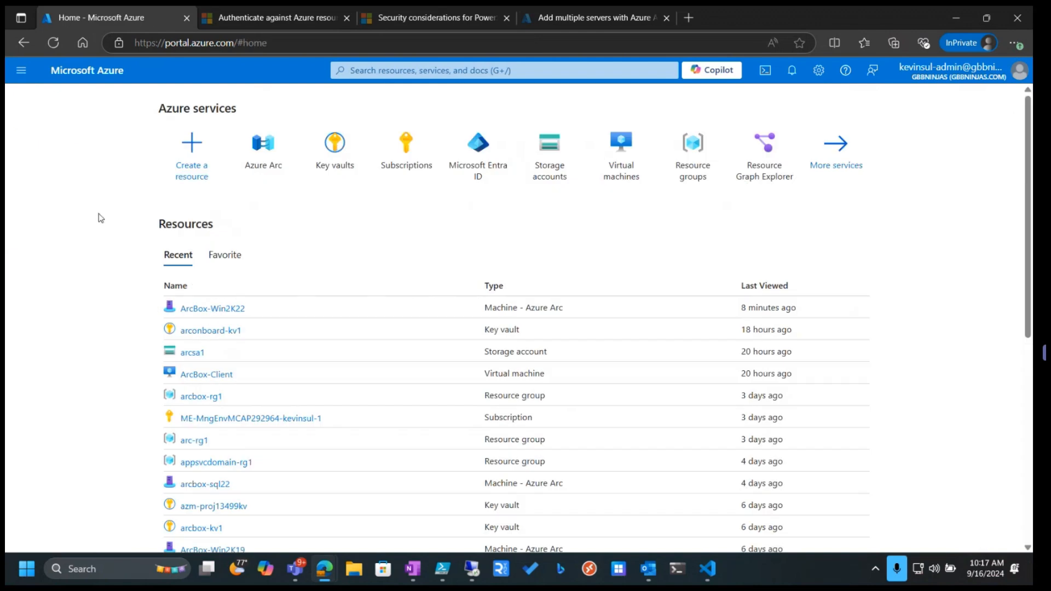
click(327, 165)
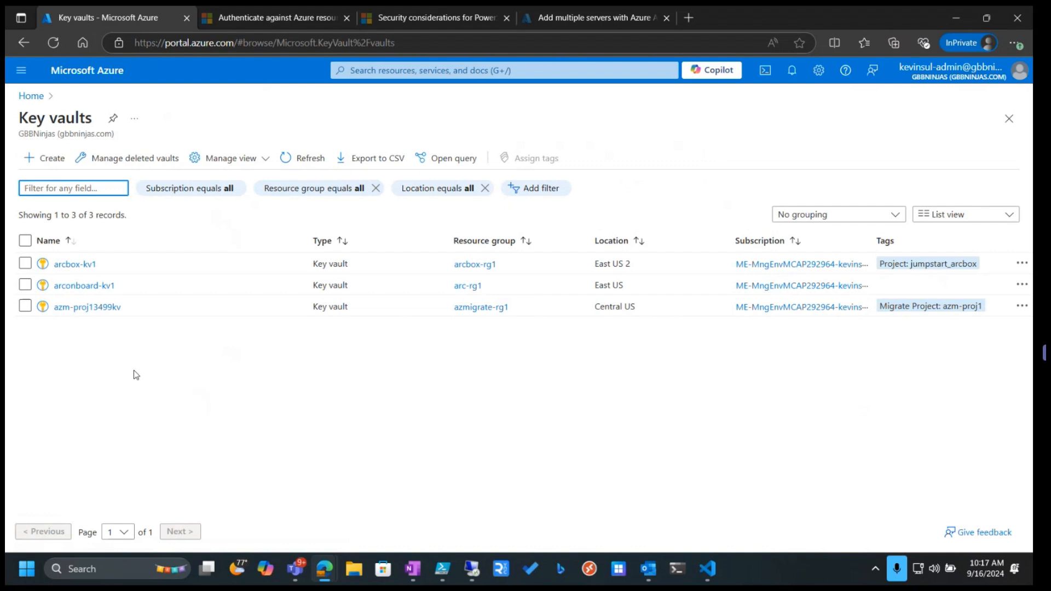
click(71, 285)
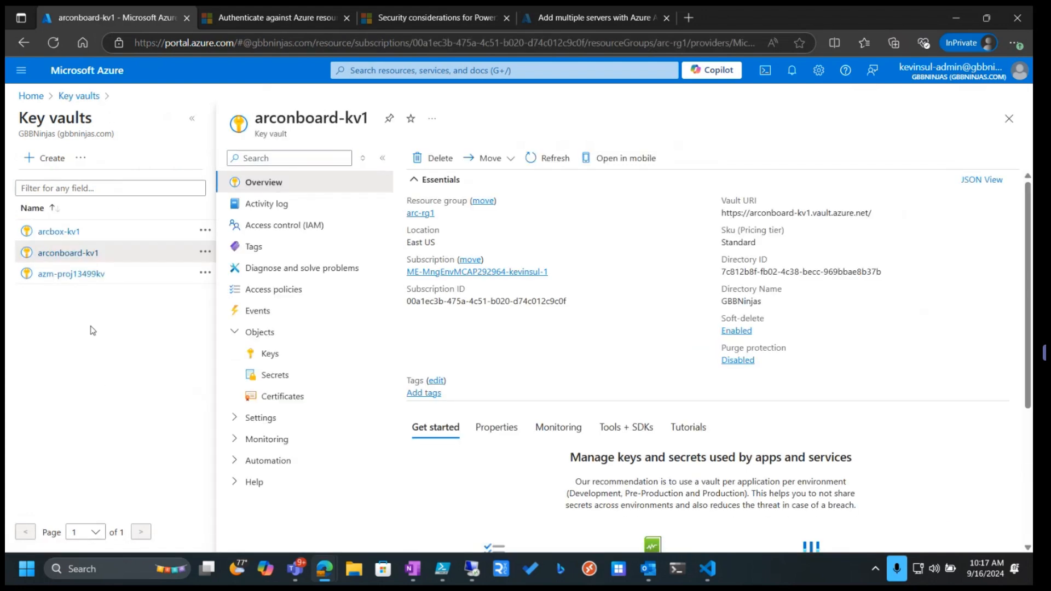
click(274, 377)
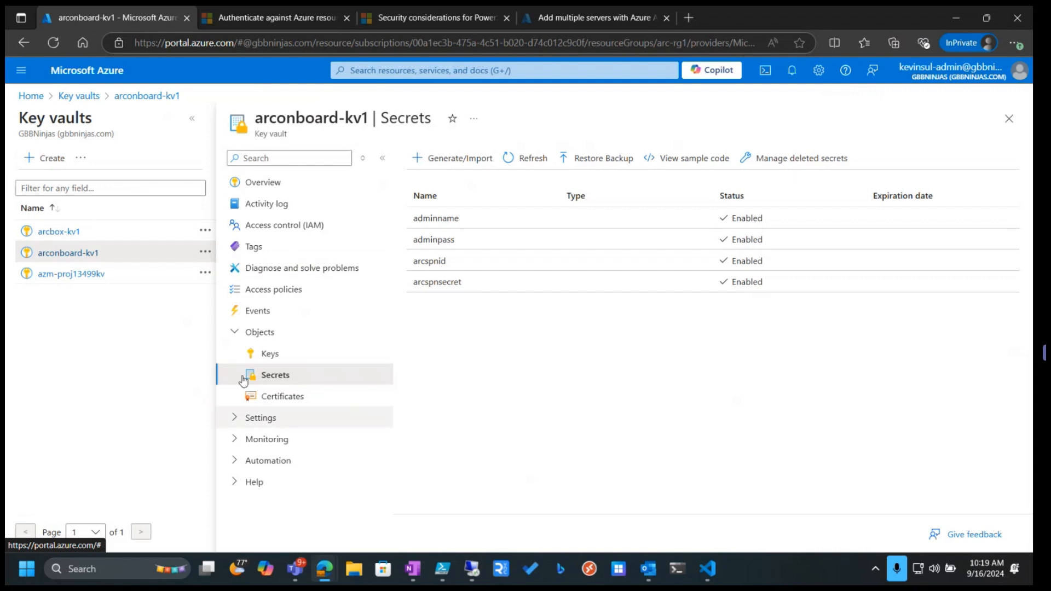
click(270, 295)
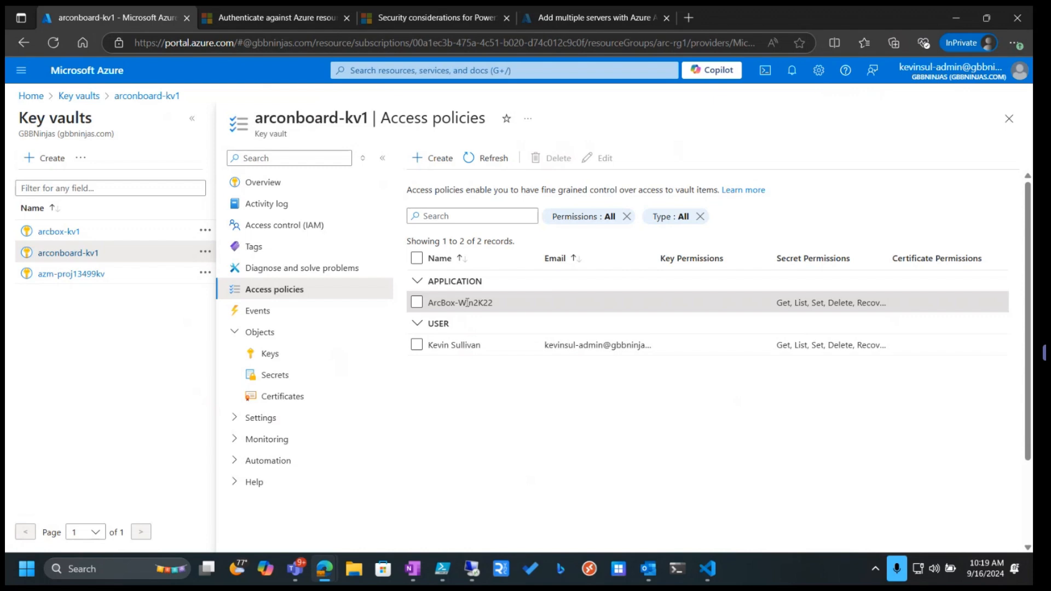
Read the documentation on acquiring an access token for an Arc-enabled server's managed identity
click(268, 20)
scroll(497, 354, up, 3)
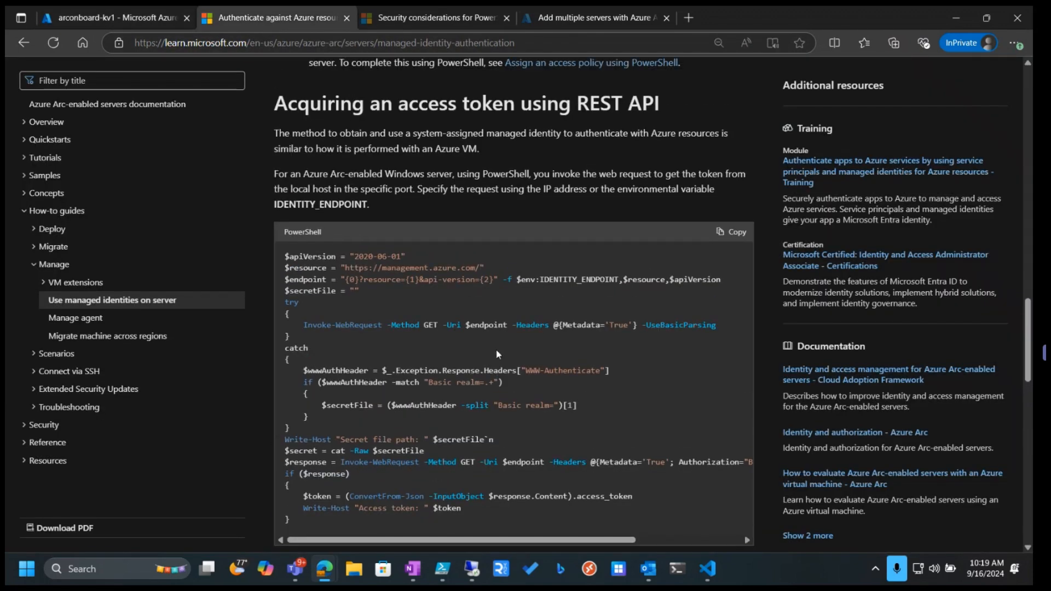
scroll(497, 354, down, 1)
scroll(404, 130, up, 3)
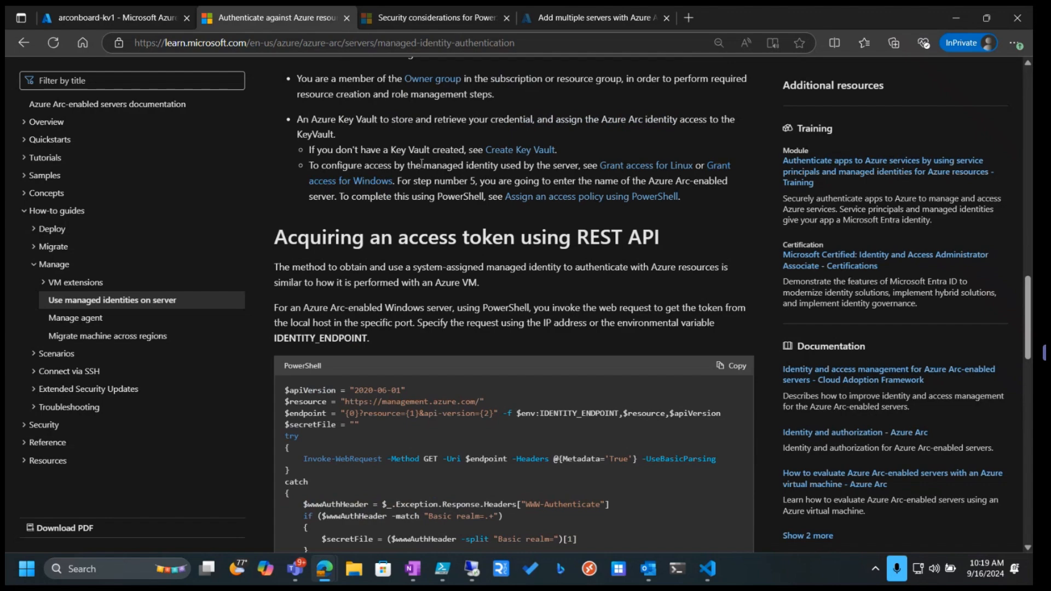
scroll(413, 170, up, 10)
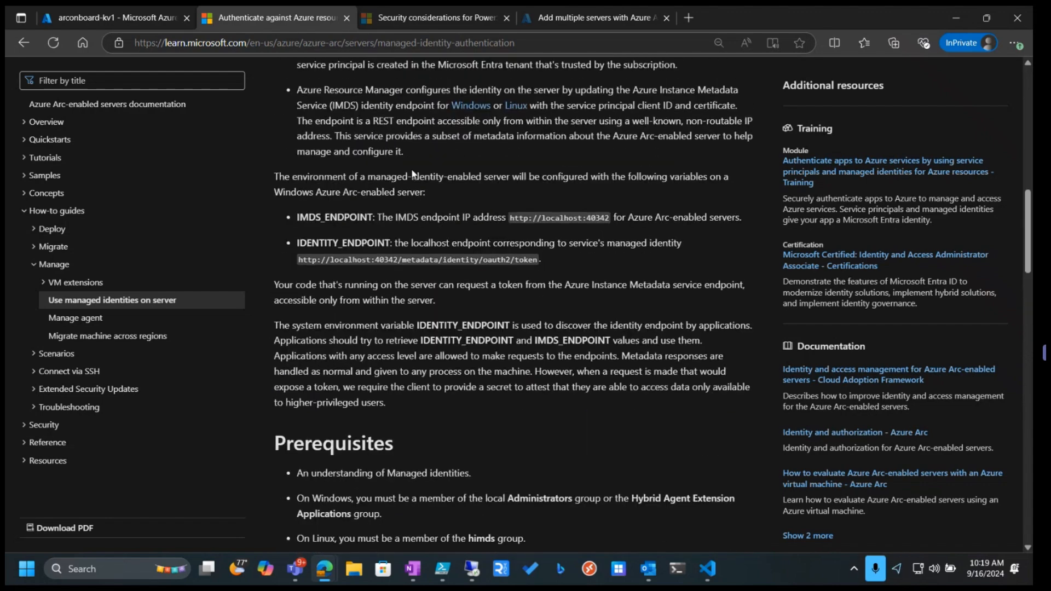
scroll(412, 169, up, 4)
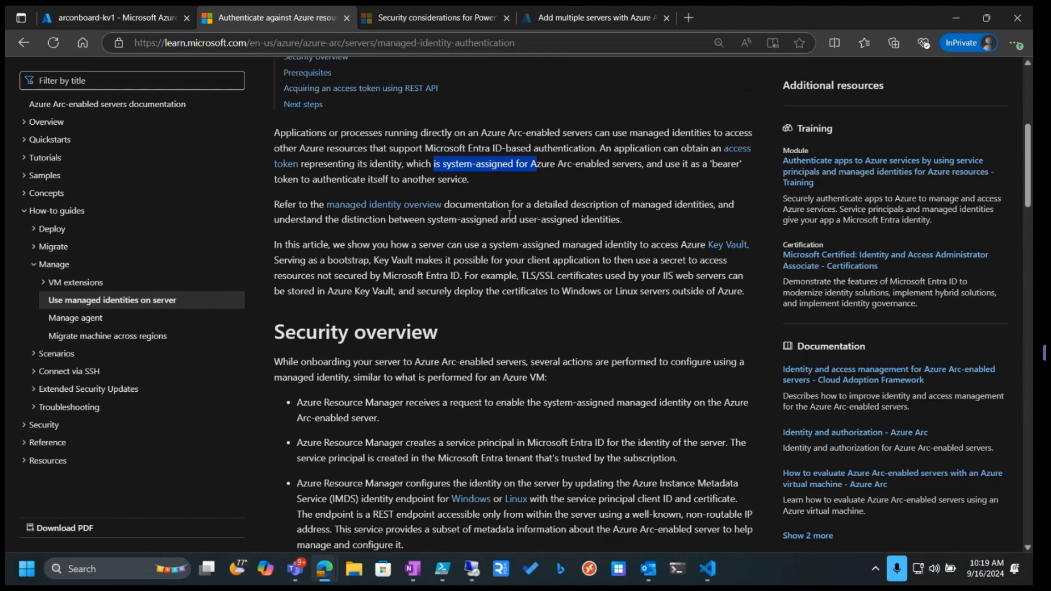
scroll(509, 216, down, 7)
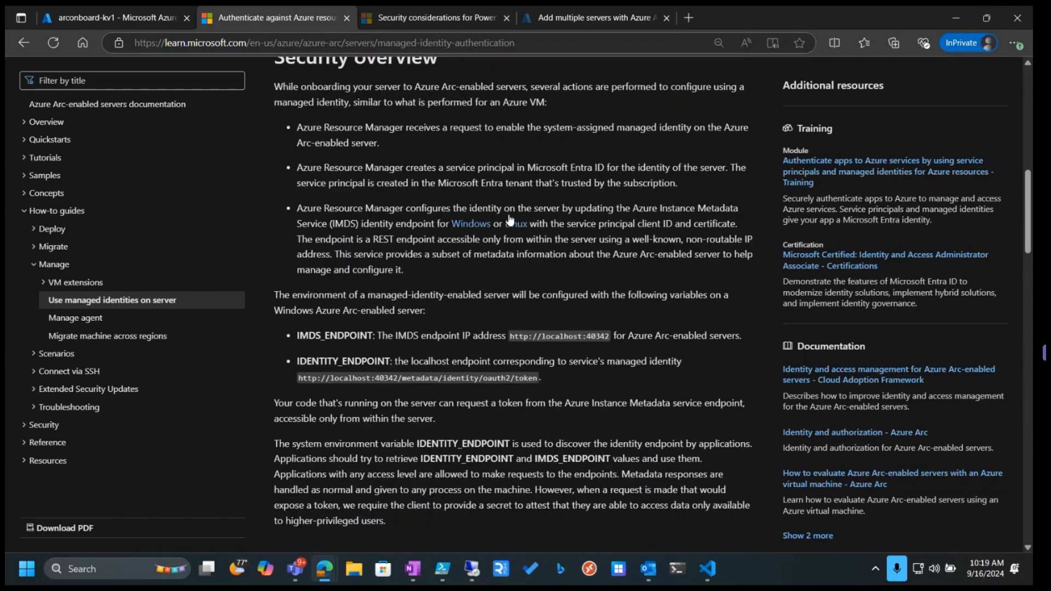
scroll(509, 214, down, 11)
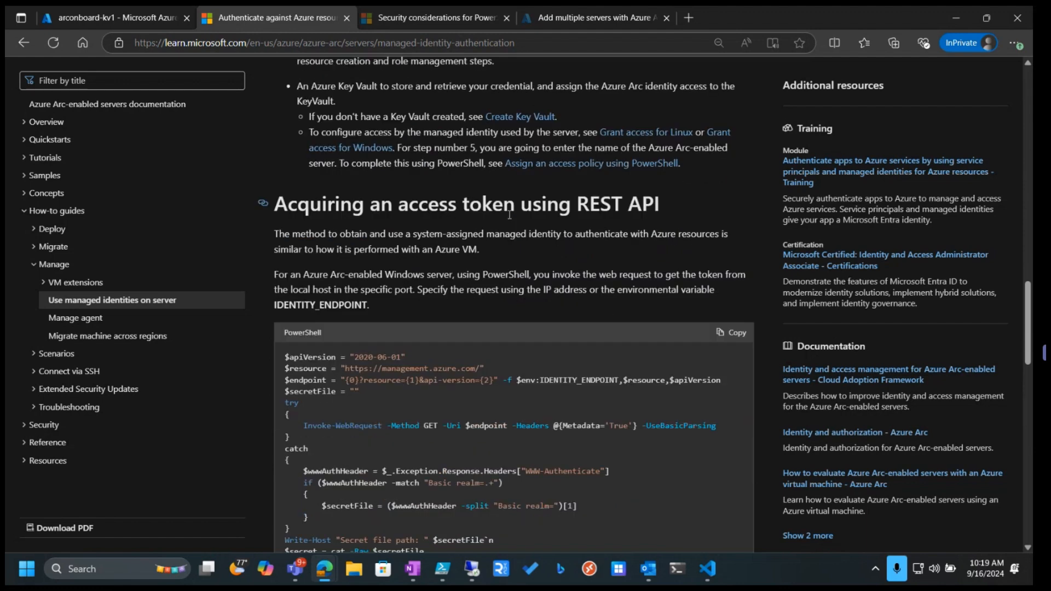
scroll(508, 215, down, 4)
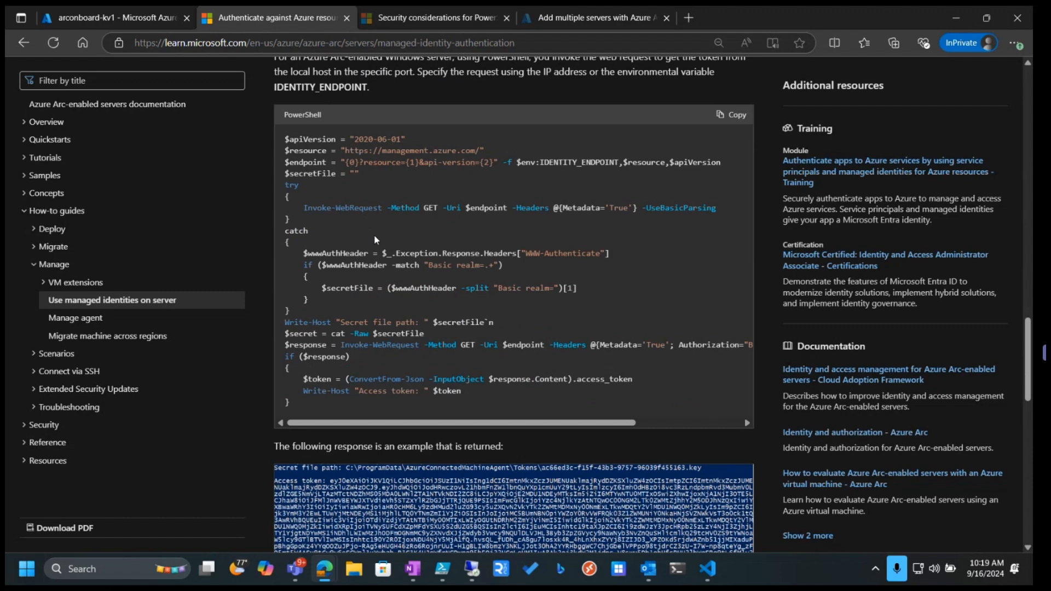
scroll(356, 295, down, 2)
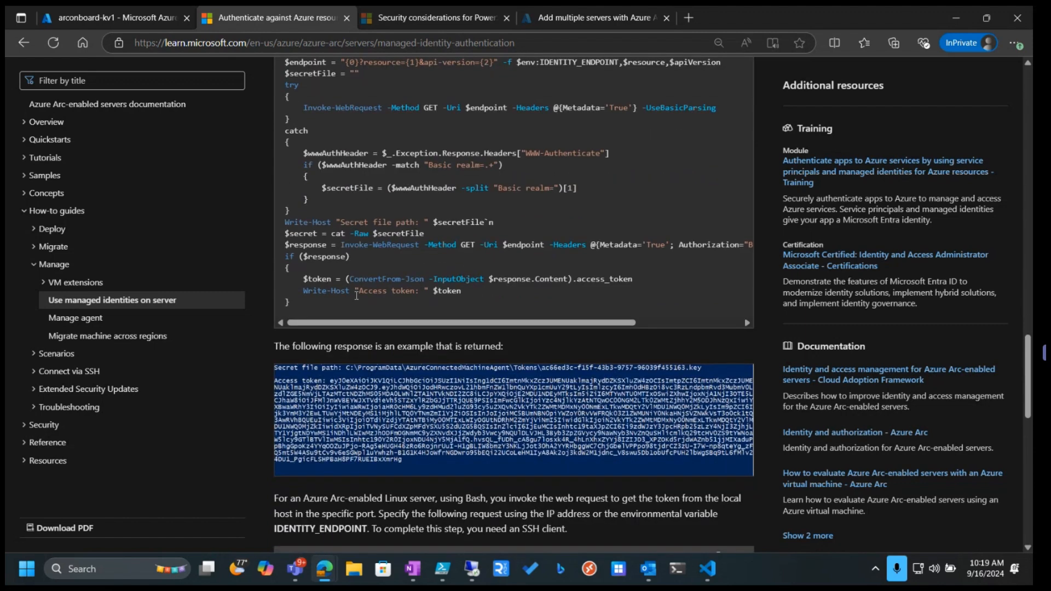
drag(357, 292, 403, 297)
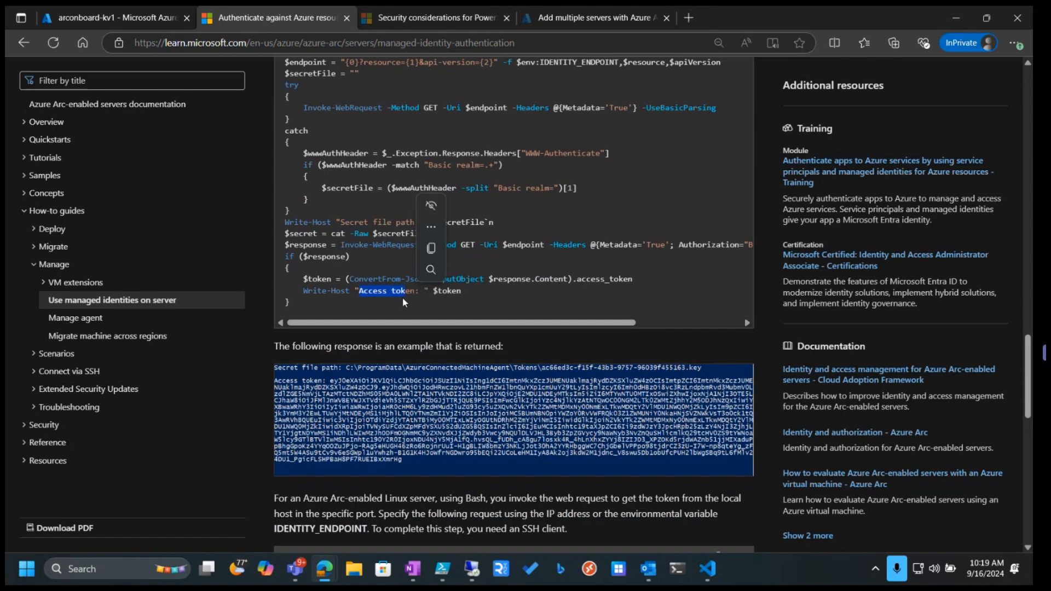
scroll(403, 301, down, 1)
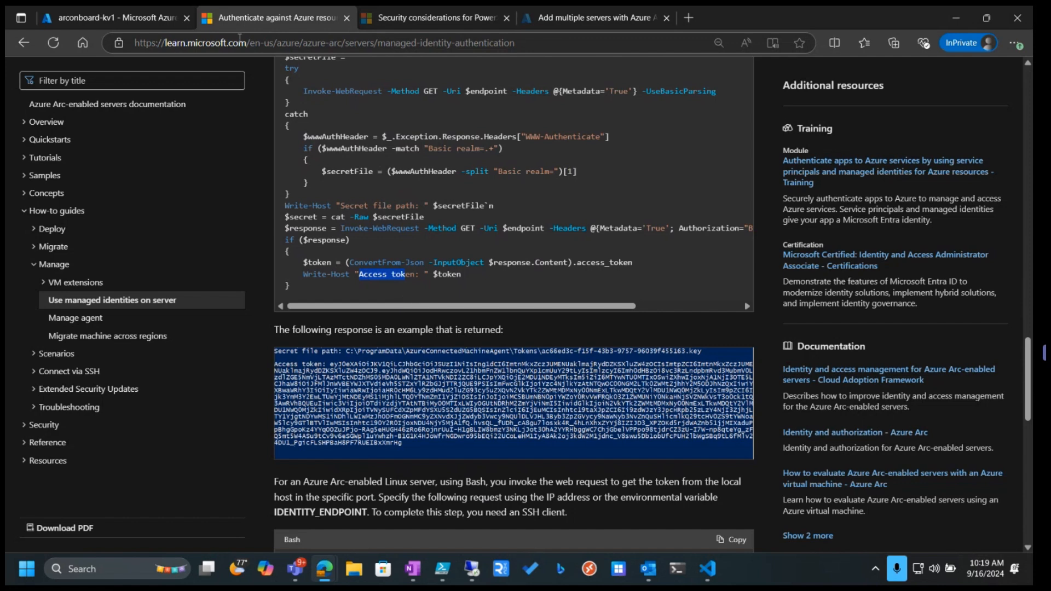
Return to the key vault access policies and widen the Secret Permissions column
click(123, 21)
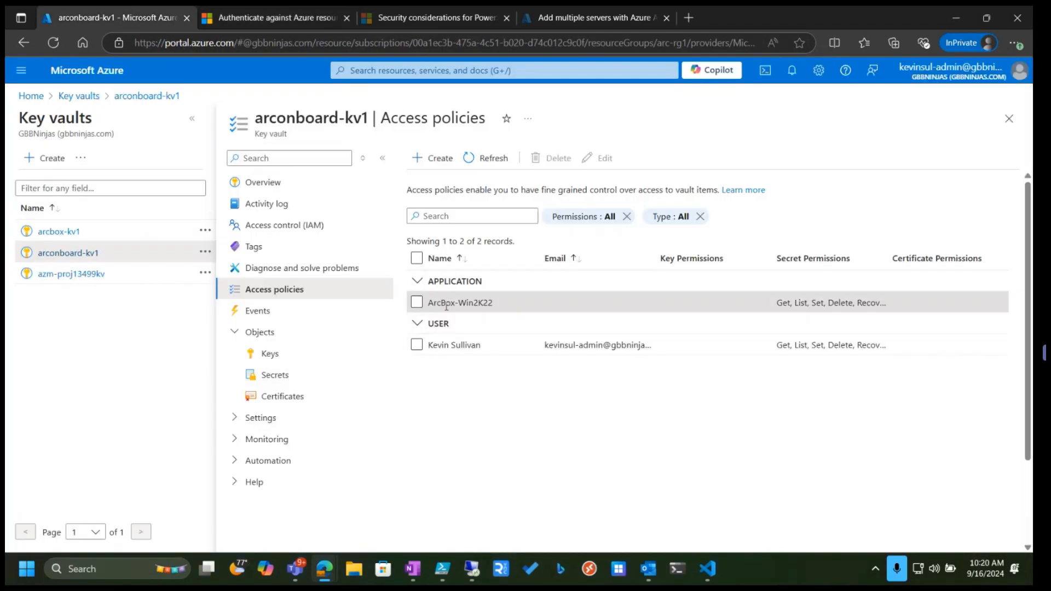
drag(893, 253, 970, 257)
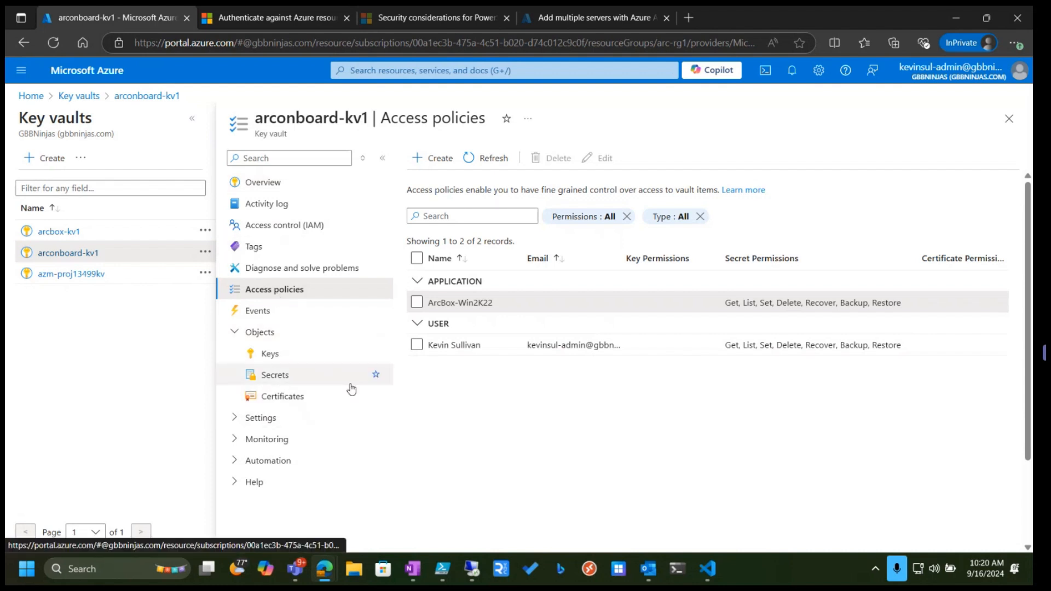
Switch to the arc-onboard.ps1 script on GitHub and examine its targetserver parameter block
key(alt+Tab)
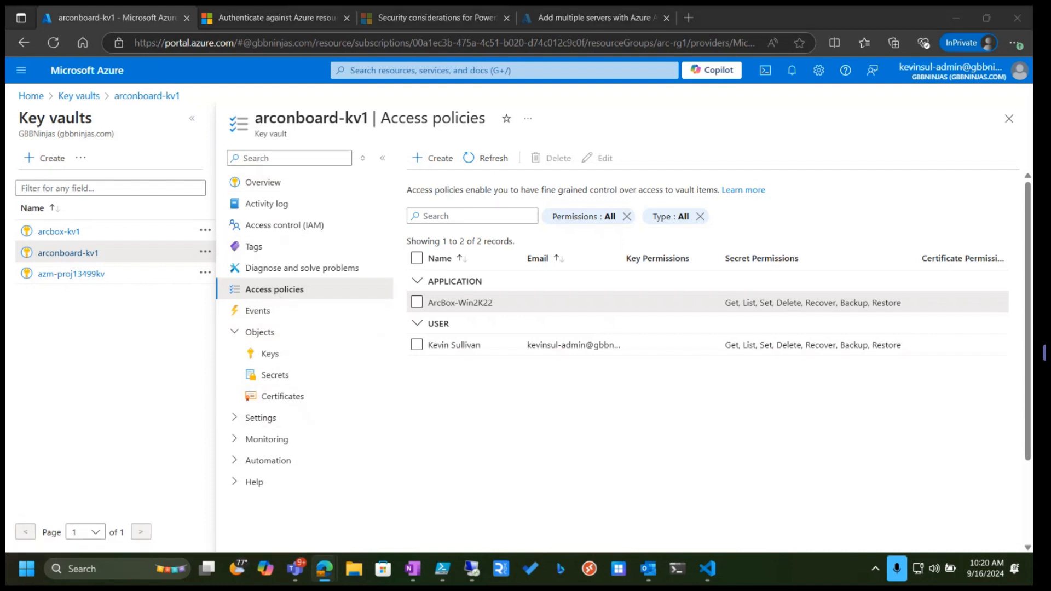
drag(350, 582, 387, 6)
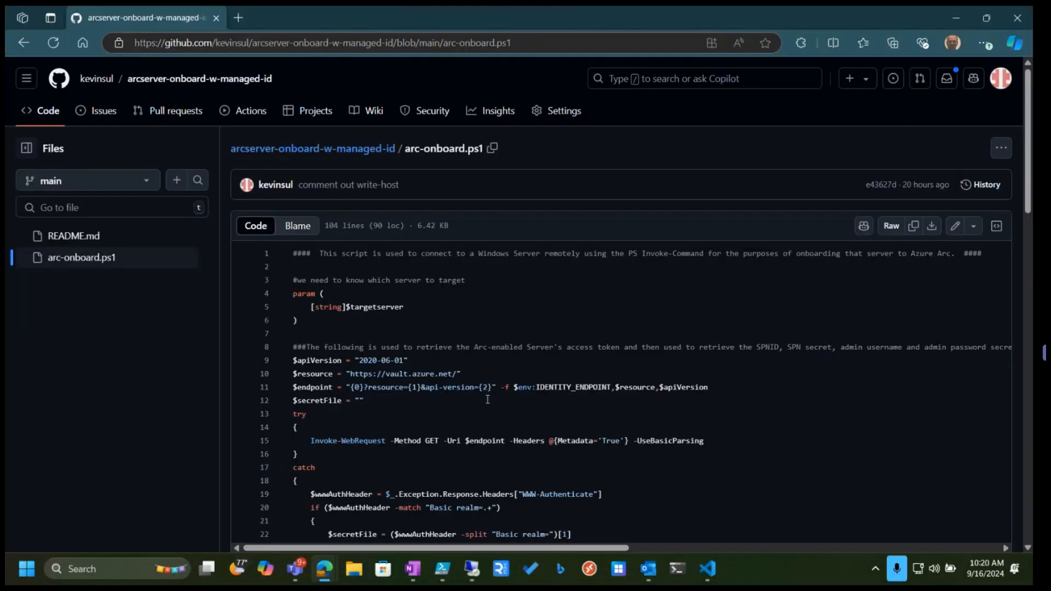
scroll(295, 263, down, 2)
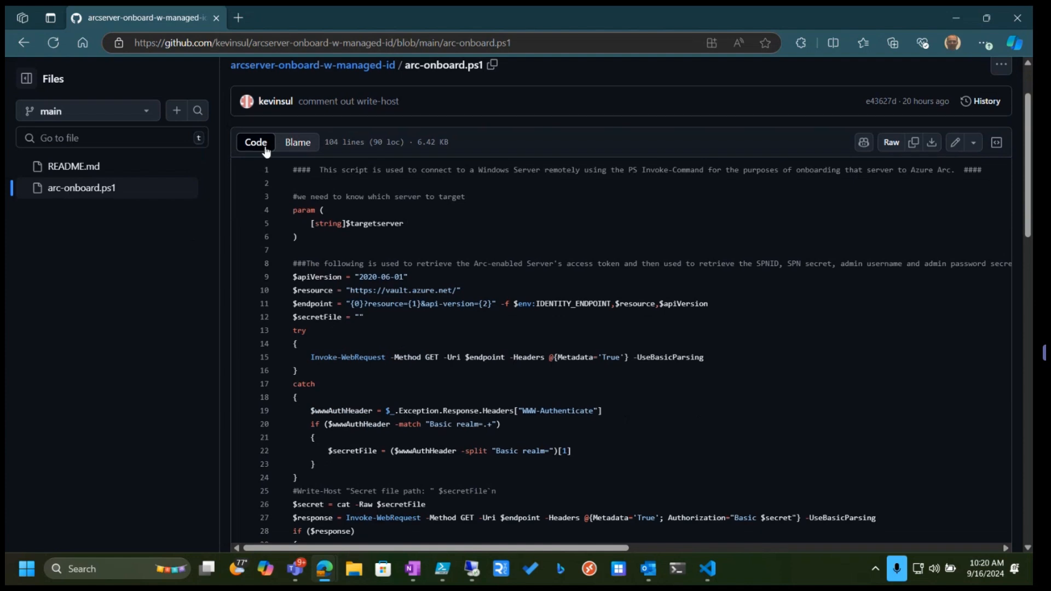
scroll(303, 236, up, 2)
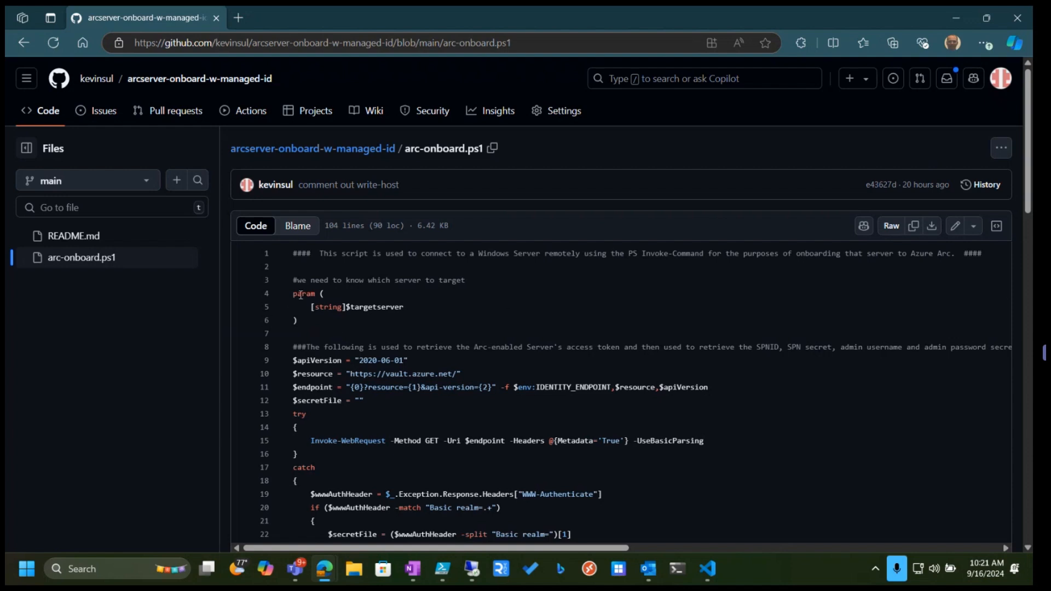
drag(293, 290, 423, 307)
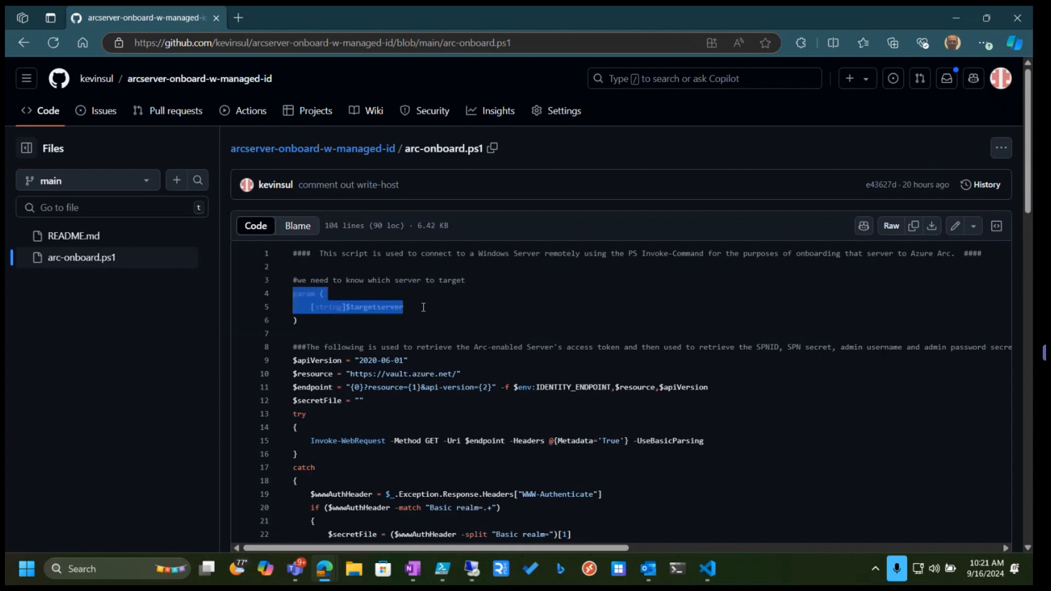
click(424, 325)
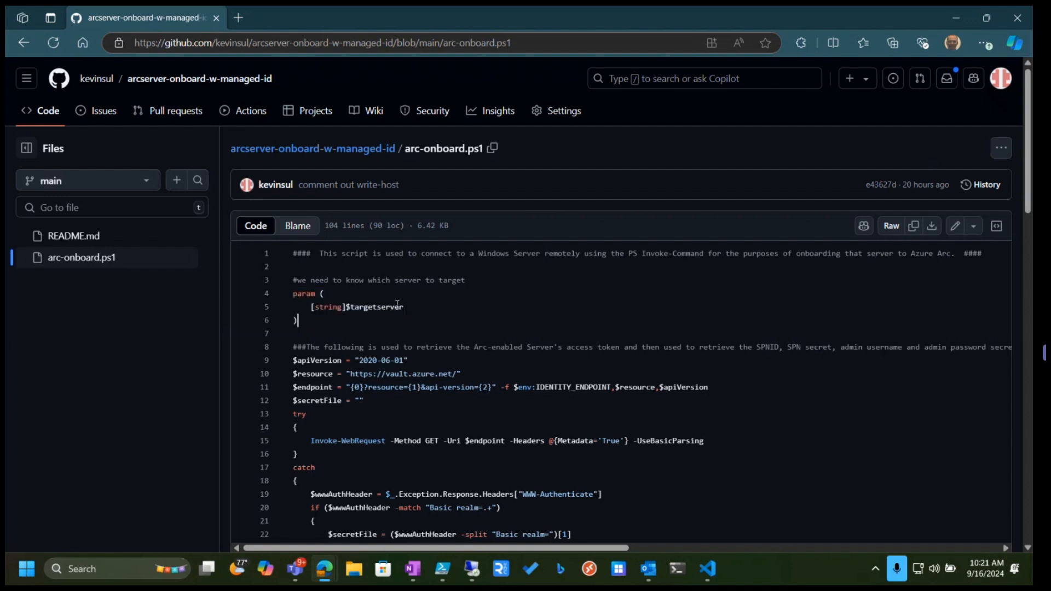
Examine the script's section that retrieves the Arc-enabled server's access token and Key Vault secrets
drag(415, 306, 374, 307)
click(351, 312)
double_click(352, 311)
click(435, 318)
scroll(444, 316, down, 1)
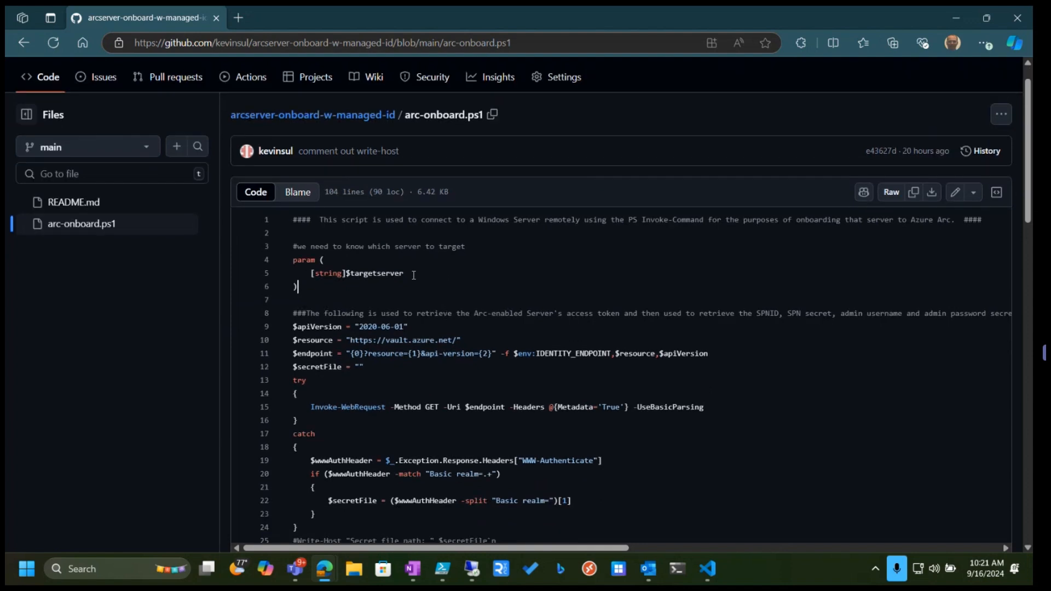
drag(408, 273, 348, 269)
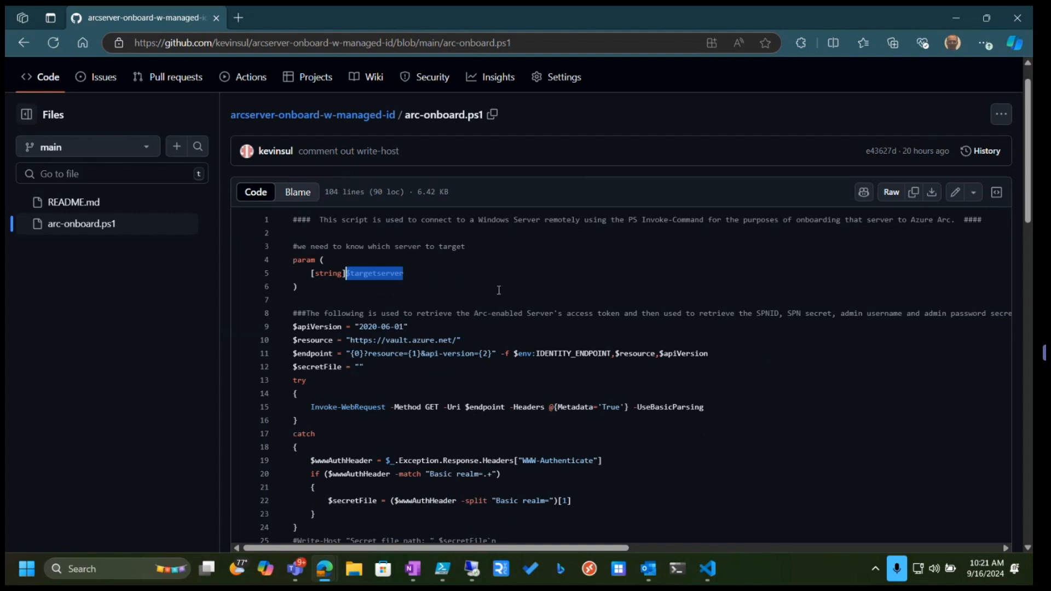
scroll(497, 290, down, 2)
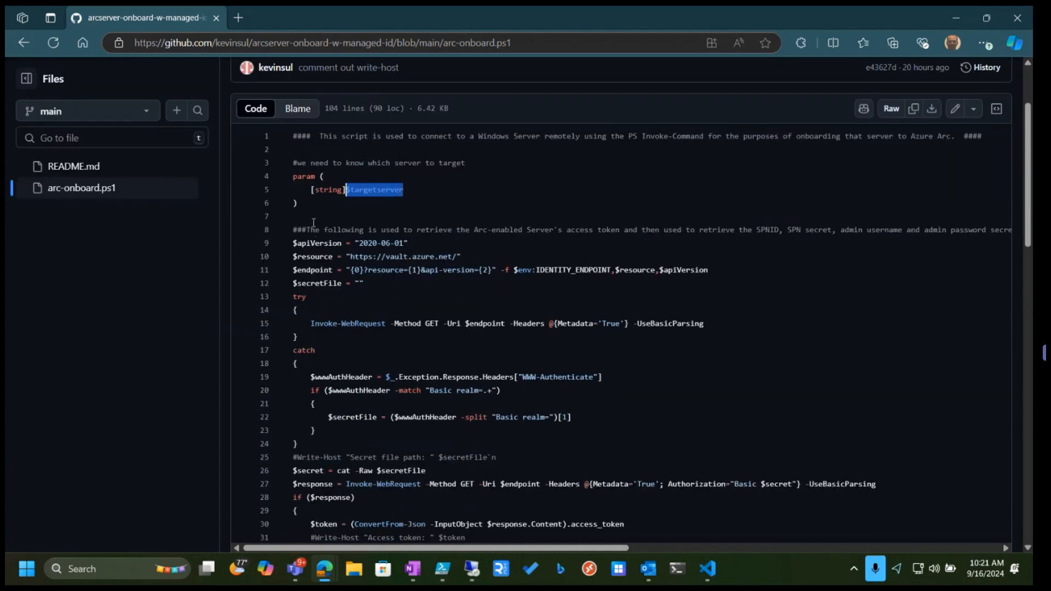
drag(293, 230, 673, 232)
click(691, 296)
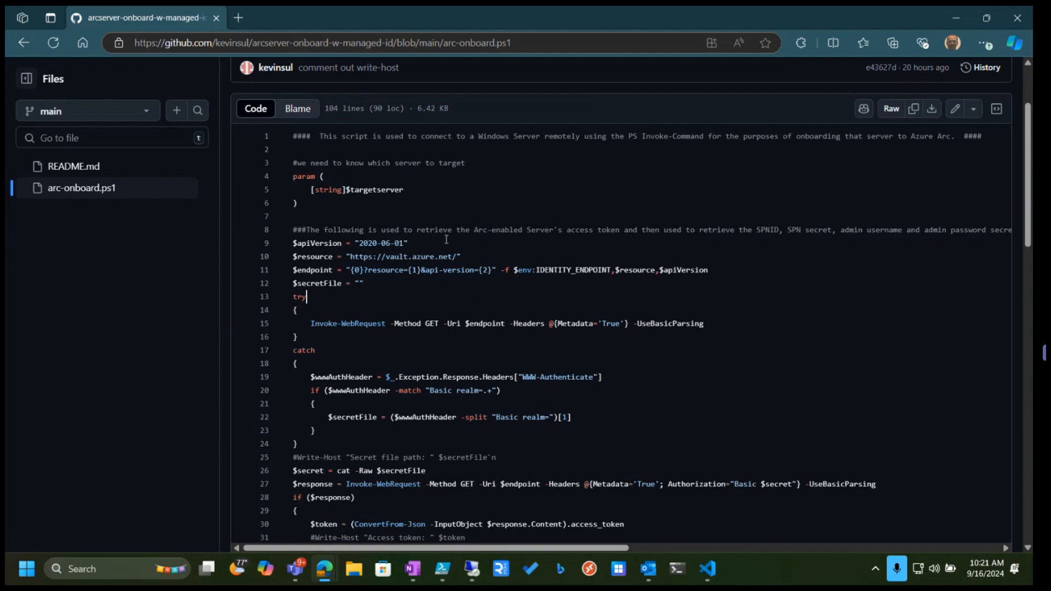
drag(452, 229, 506, 226)
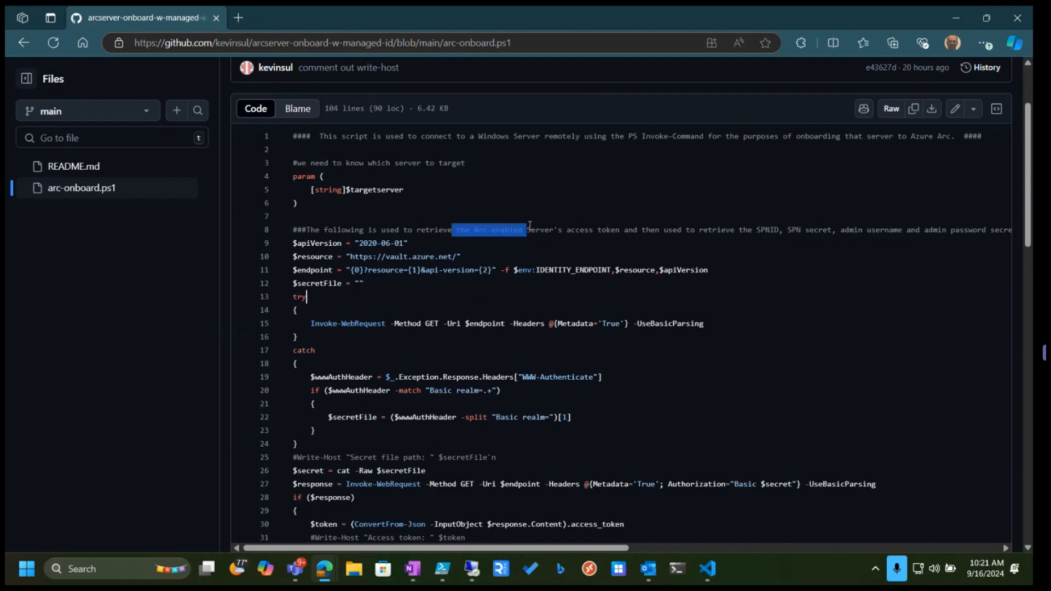
Scroll through the script's token-retrieval block and the lines that fetch the admin username, password, client ID and secret from Key Vault
click(664, 306)
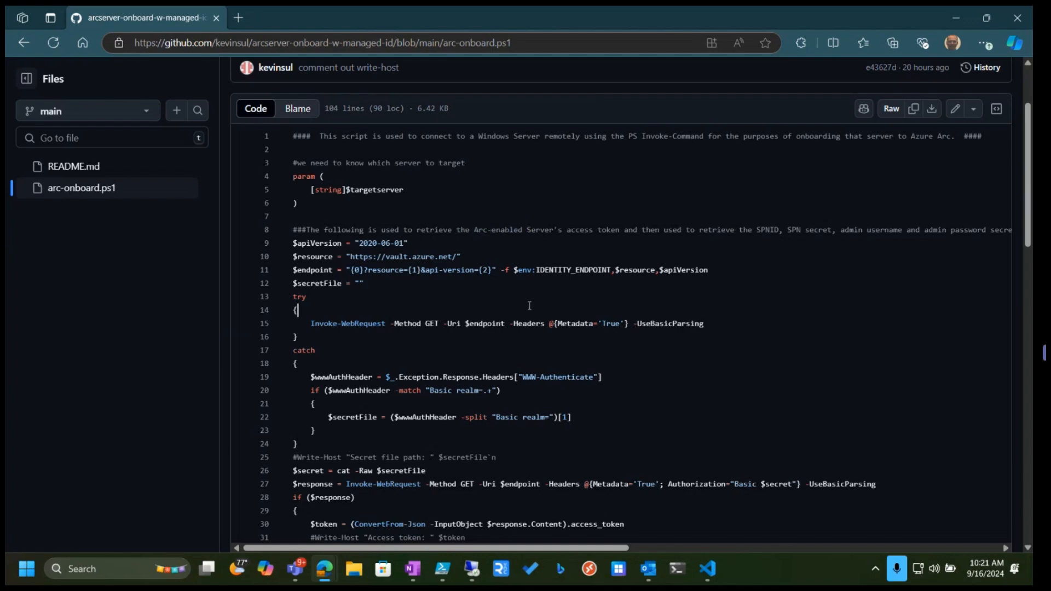
scroll(520, 295, down, 2)
scroll(334, 200, down, 1)
scroll(329, 308, down, 2)
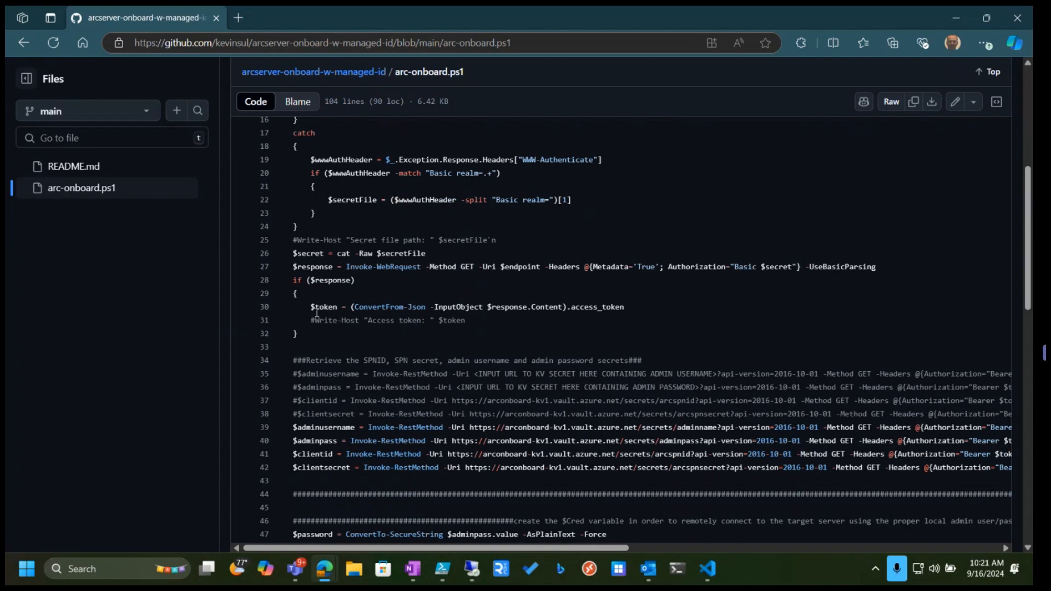
drag(309, 306, 334, 317)
scroll(416, 405, down, 1)
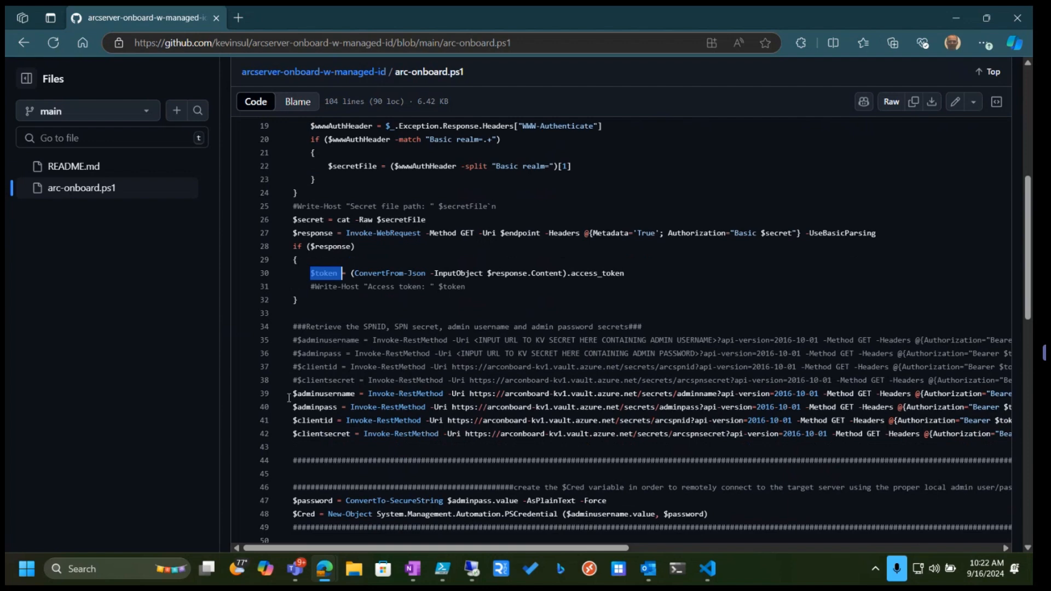
drag(293, 393, 372, 435)
Switch to the managed-identity authentication documentation and compare its PowerShell token-acquisition sample with the script
click(984, 18)
drag(449, 176, 561, 243)
click(250, 19)
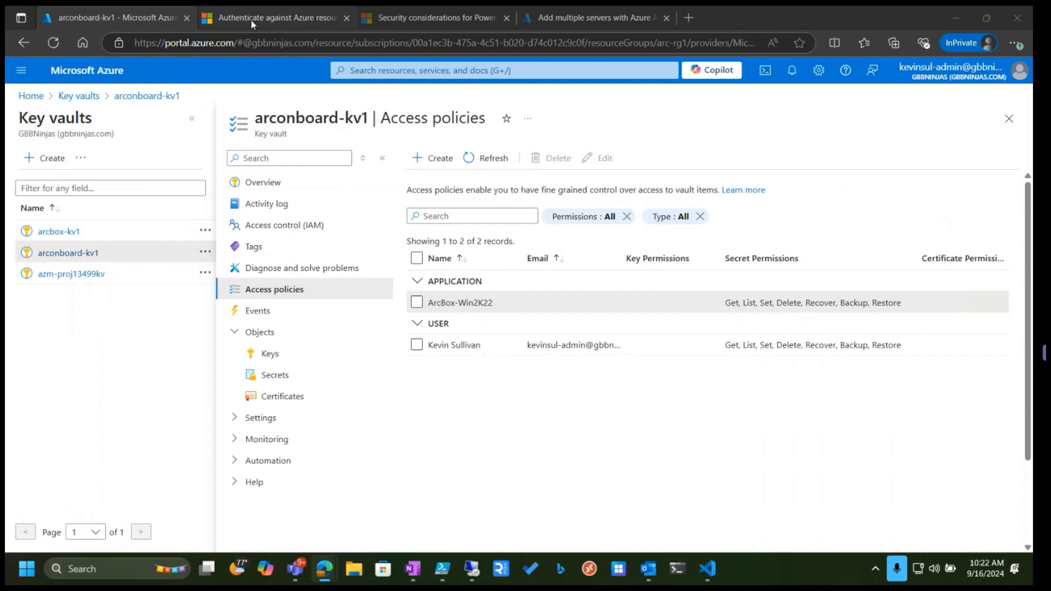
click(251, 19)
scroll(341, 303, up, 5)
drag(284, 255, 447, 523)
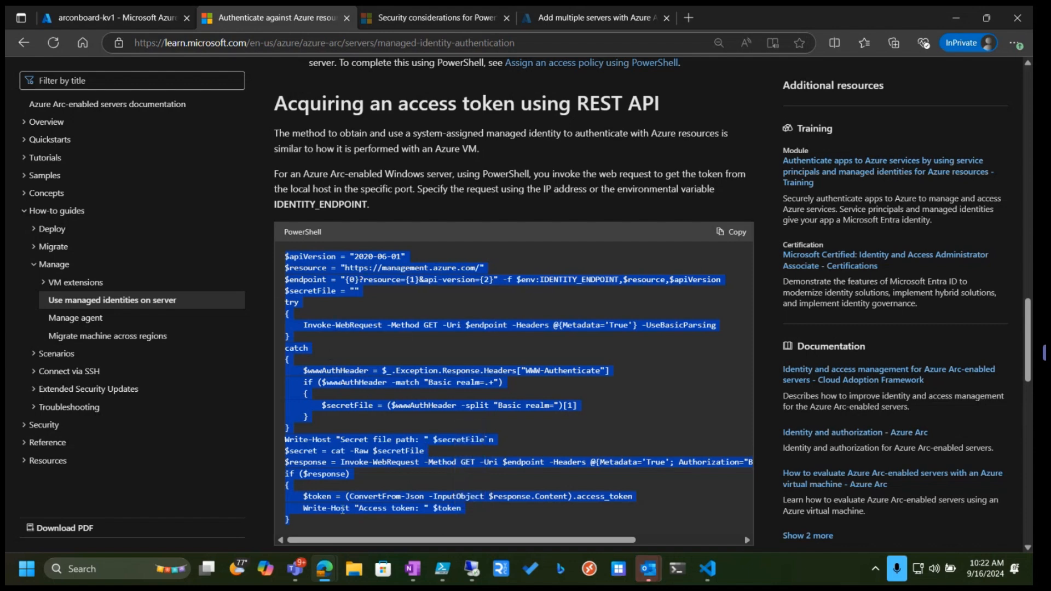
drag(344, 508, 385, 507)
scroll(385, 507, down, 2)
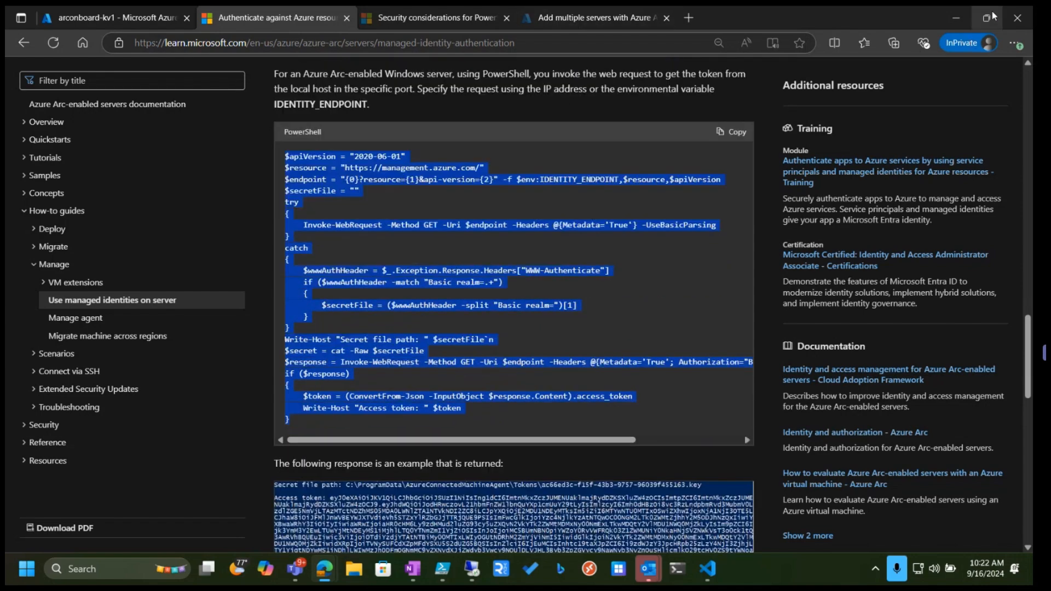
Return to the arc-onboard.ps1 script and inspect the references of the $adminpass variable in the symbols panel
click(986, 19)
click(683, 244)
double_click(683, 244)
scroll(318, 369, down, 3)
click(311, 190)
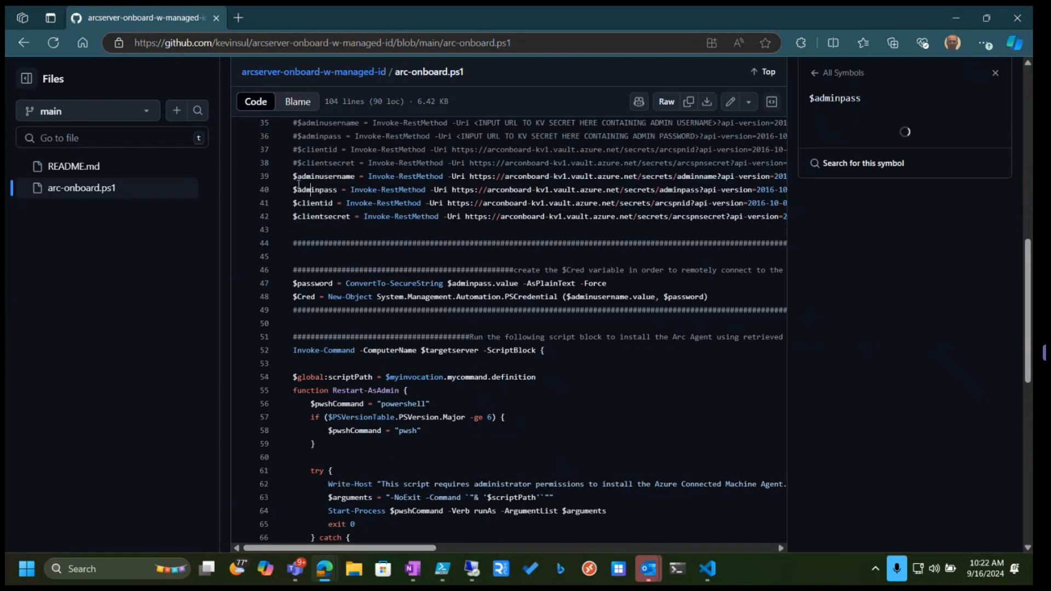
drag(294, 174, 347, 217)
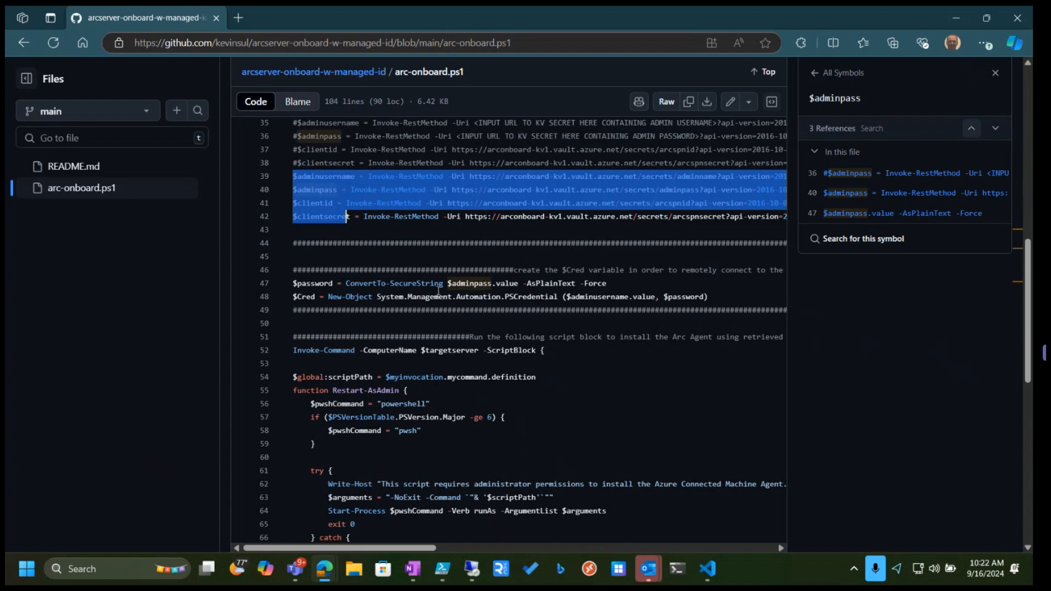
click(441, 235)
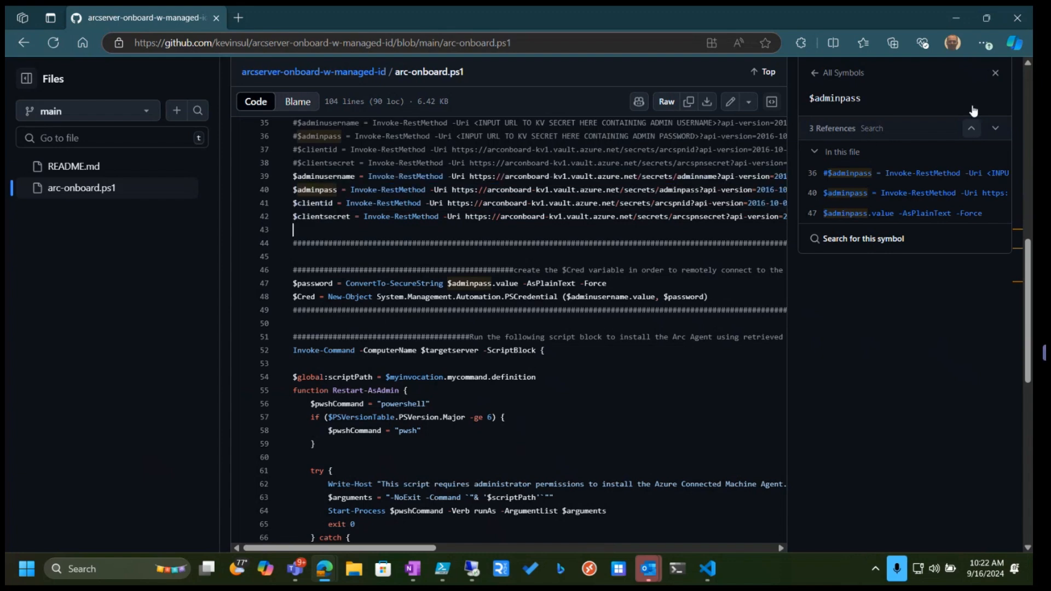
click(994, 75)
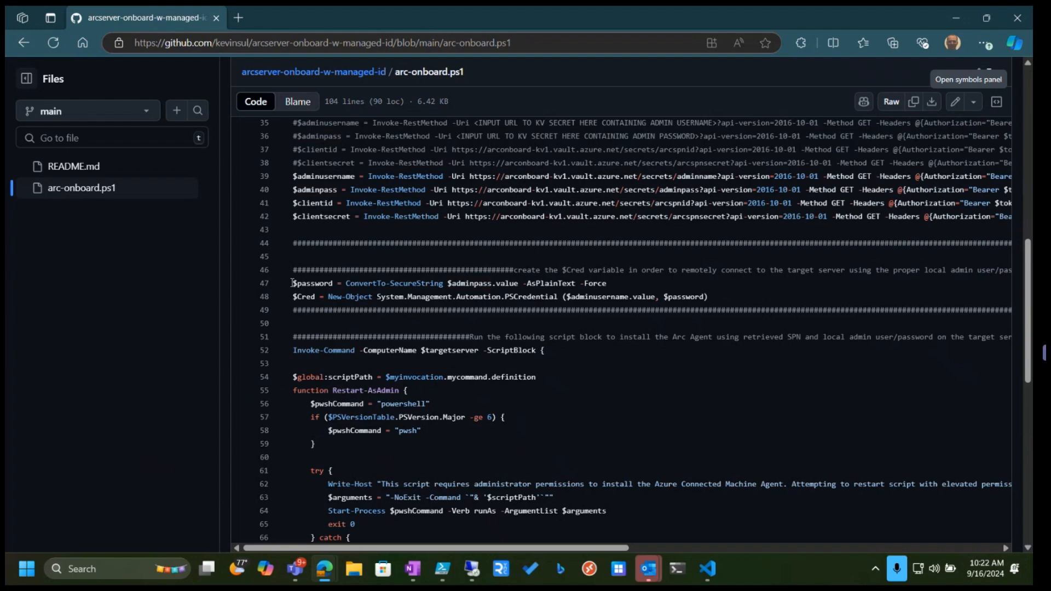
Examine how the script builds the $Cred credential object and where it is passed to Invoke-Command
drag(293, 283, 722, 299)
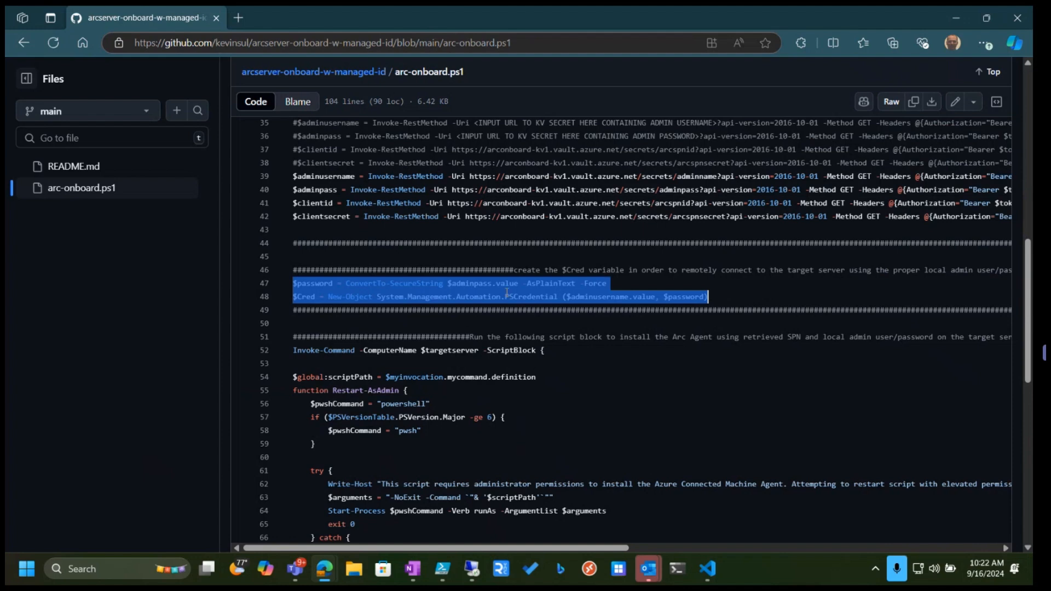
click(306, 297)
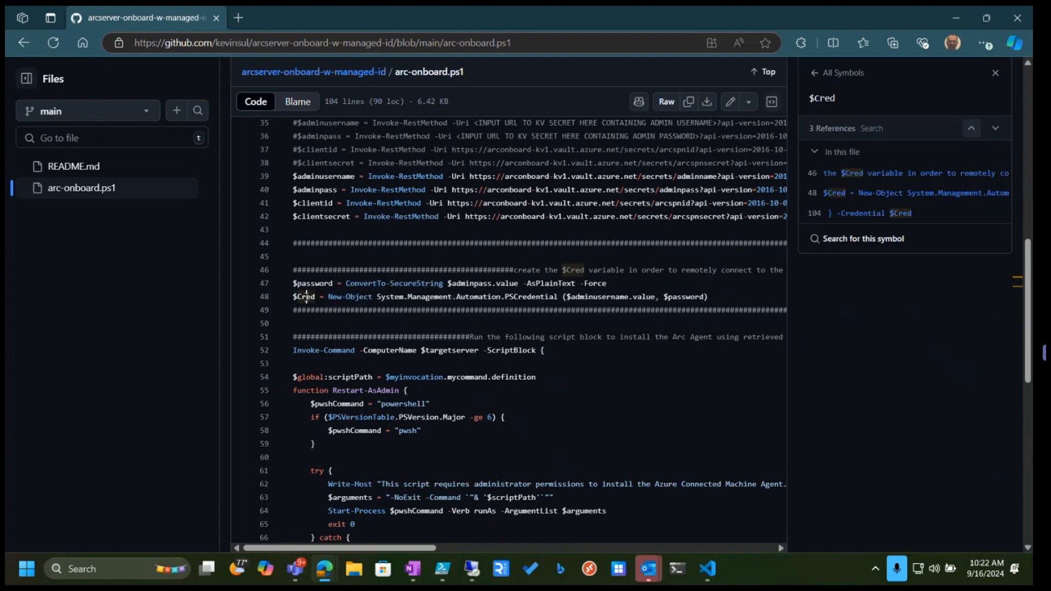
scroll(350, 333, down, 2)
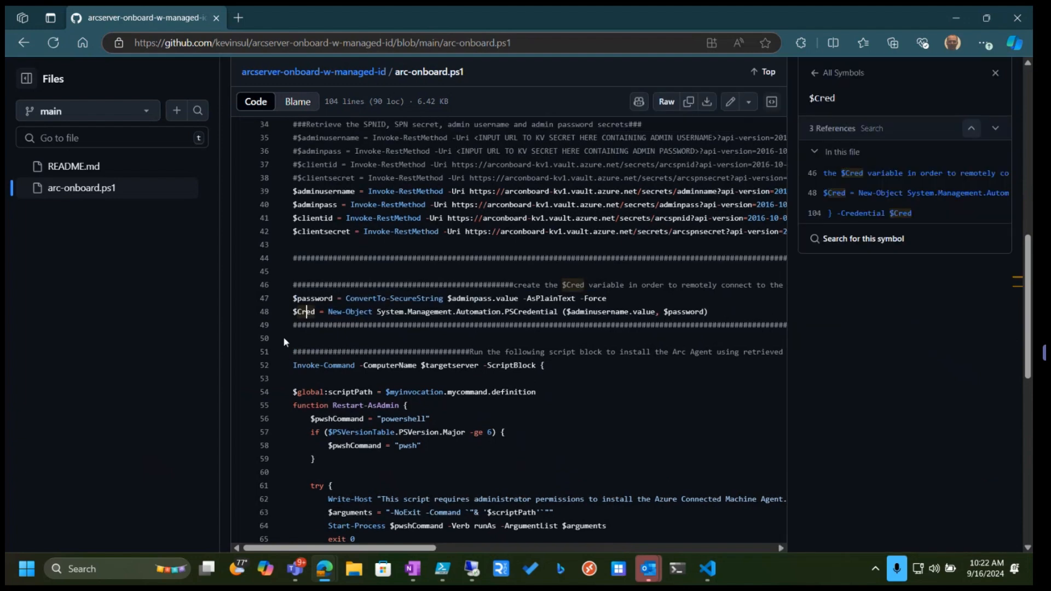
drag(482, 300, 294, 318)
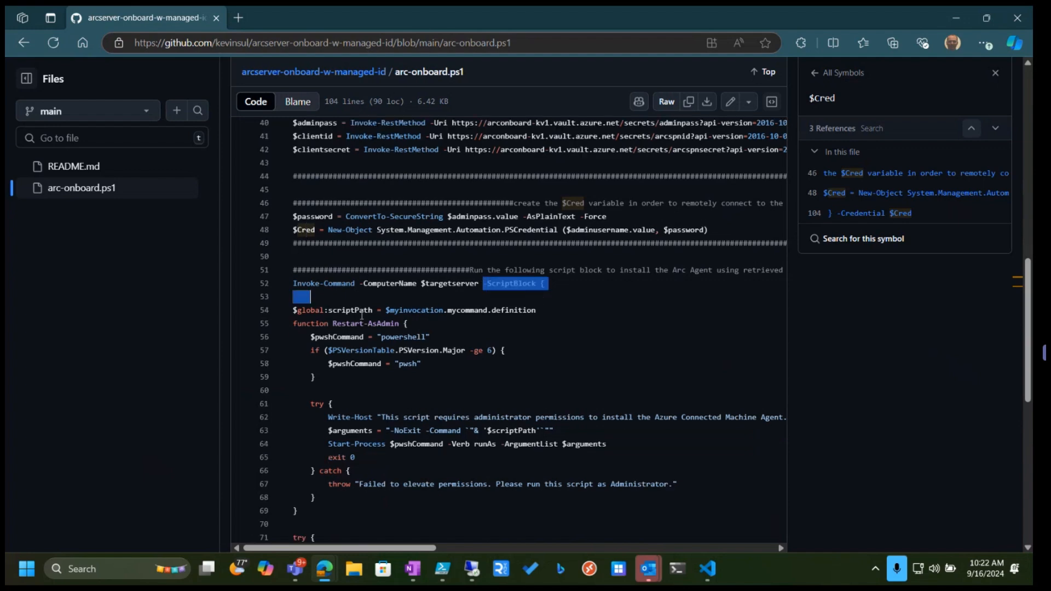
scroll(416, 342, down, 4)
scroll(416, 342, down, 8)
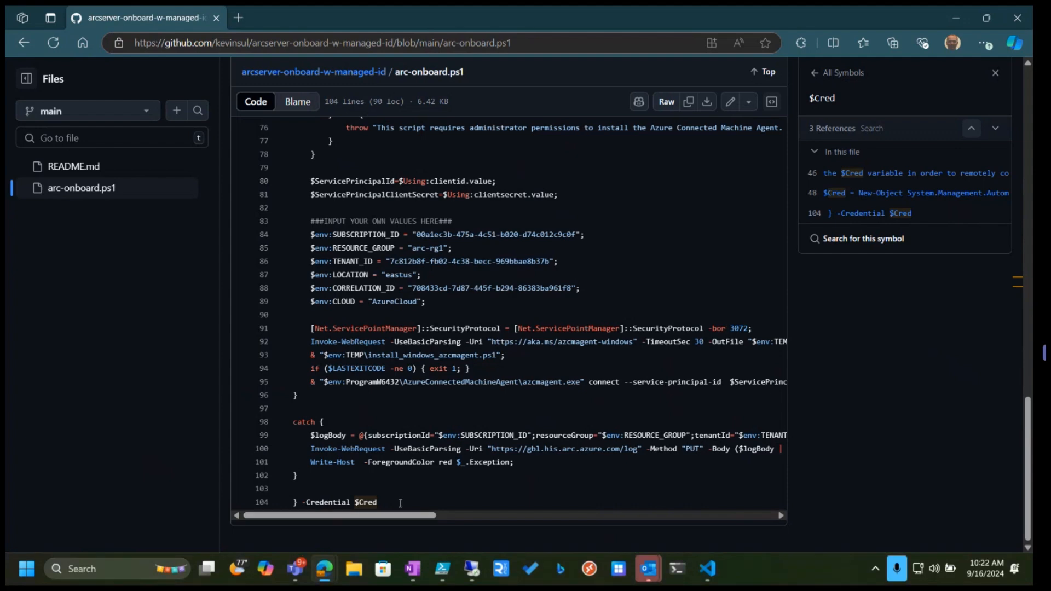
mouse_move(377, 502)
mouse_down()
mouse_move(347, 506)
mouse_move(359, 503)
mouse_up()
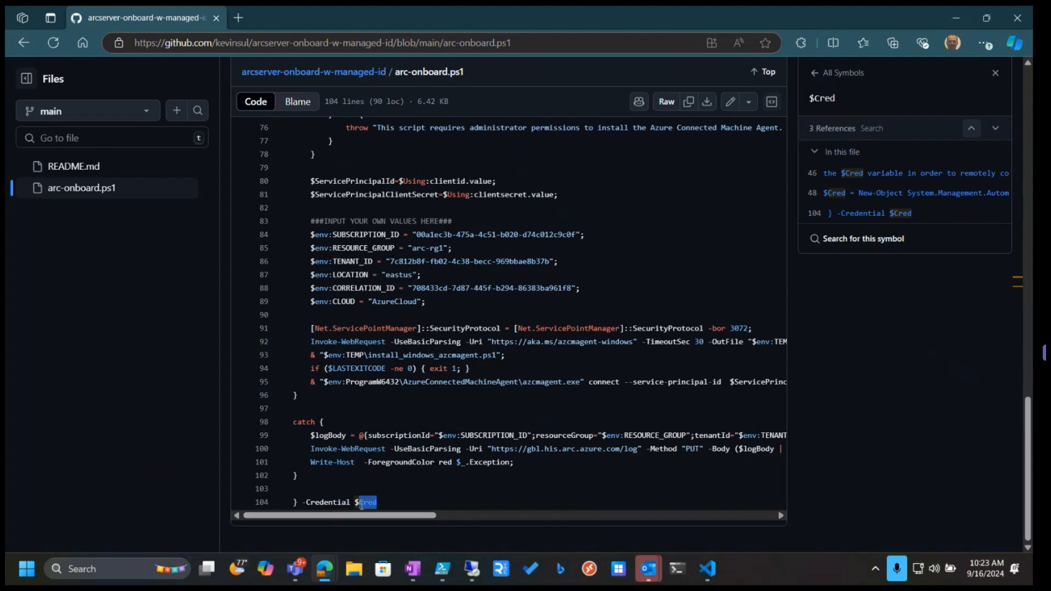
scroll(401, 494, up, 2)
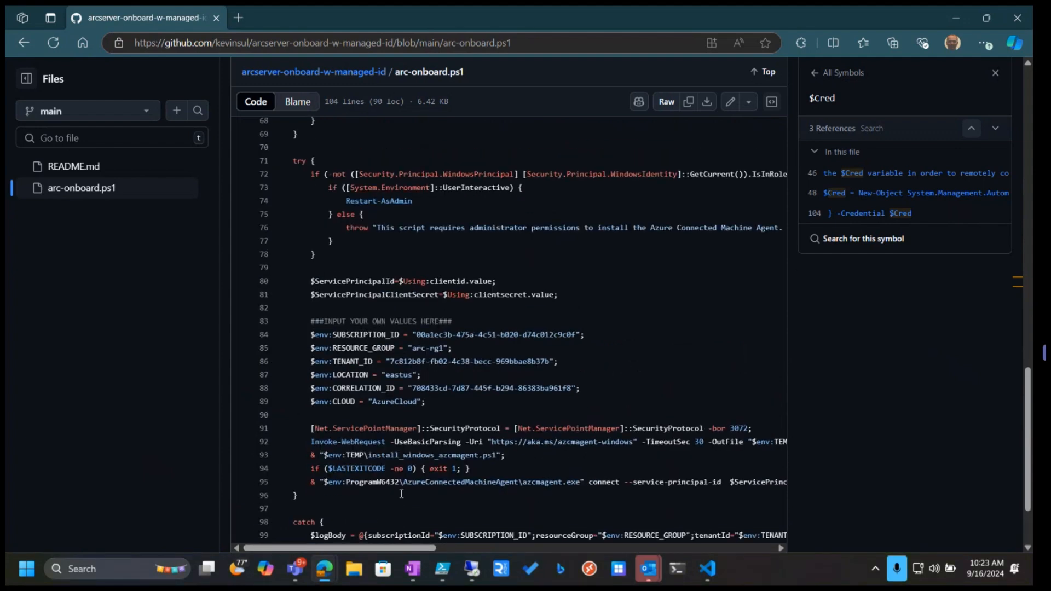
scroll(402, 494, up, 8)
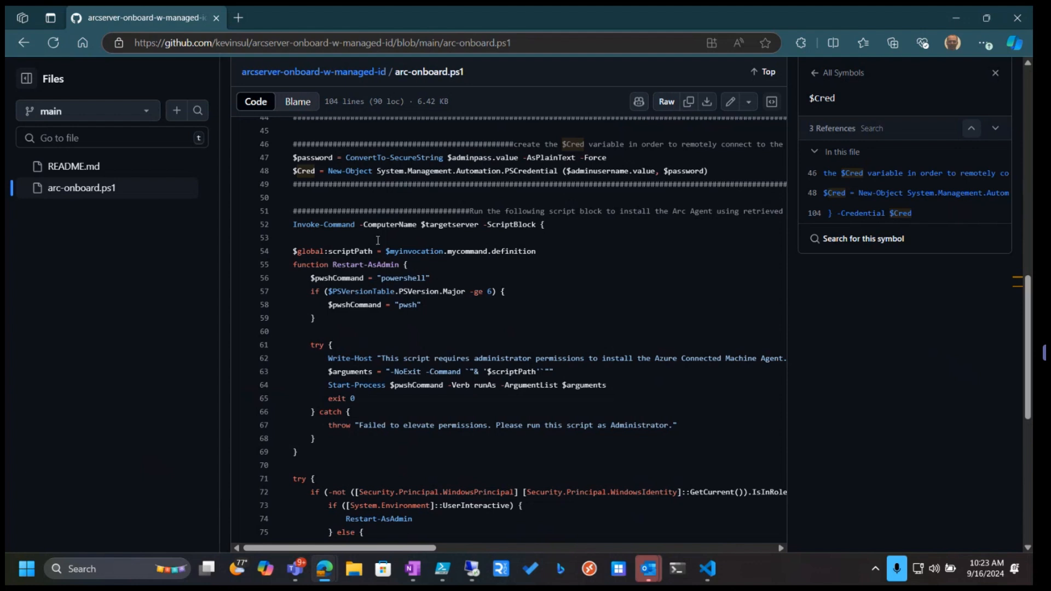
Examine the Invoke-Command script block and its Restart-AsAdmin function in the script
drag(294, 226, 356, 226)
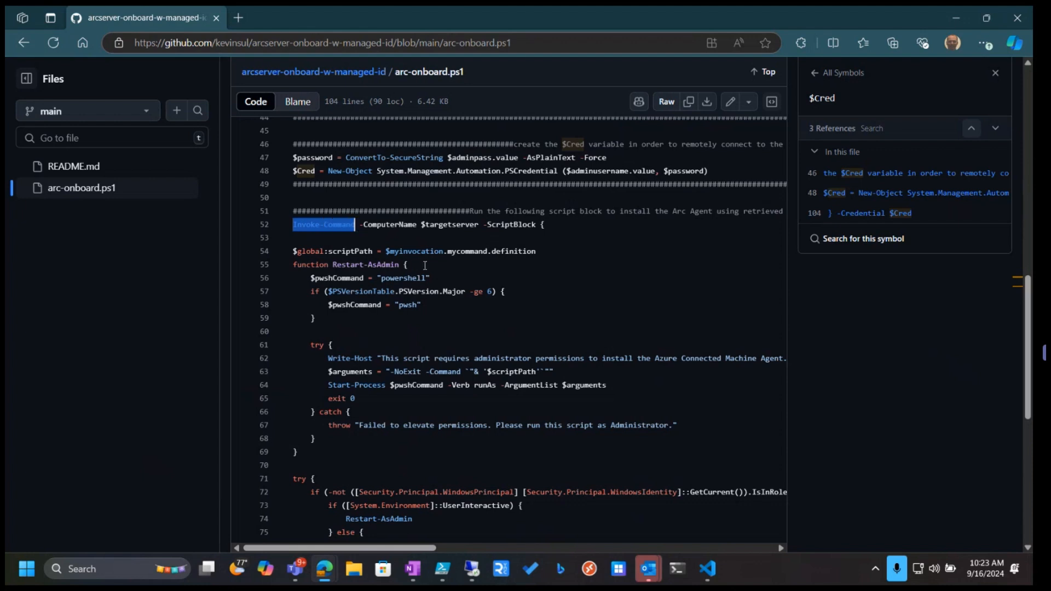
click(293, 252)
drag(293, 251, 547, 443)
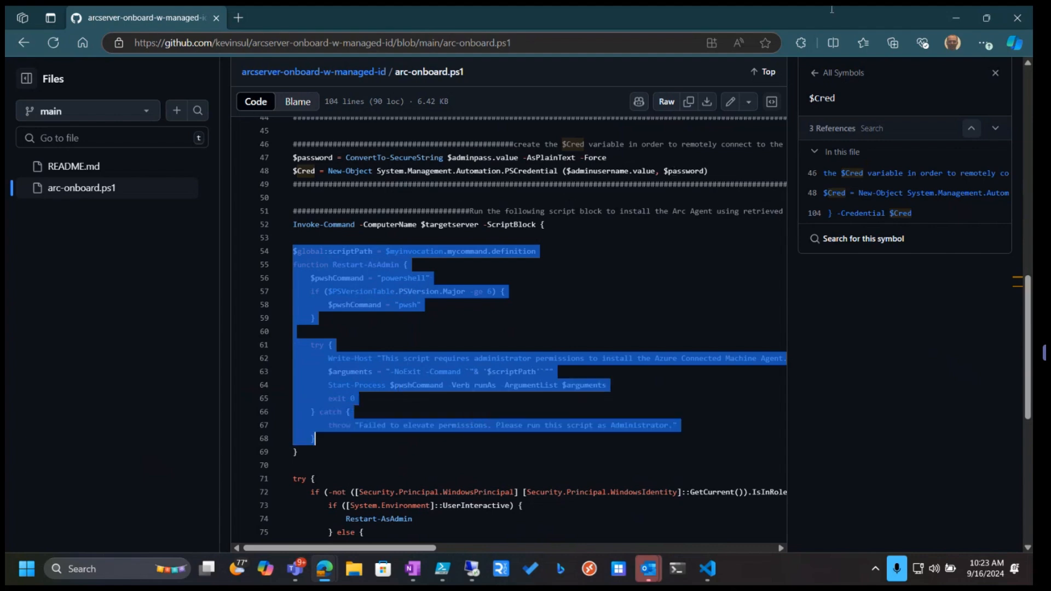
click(984, 18)
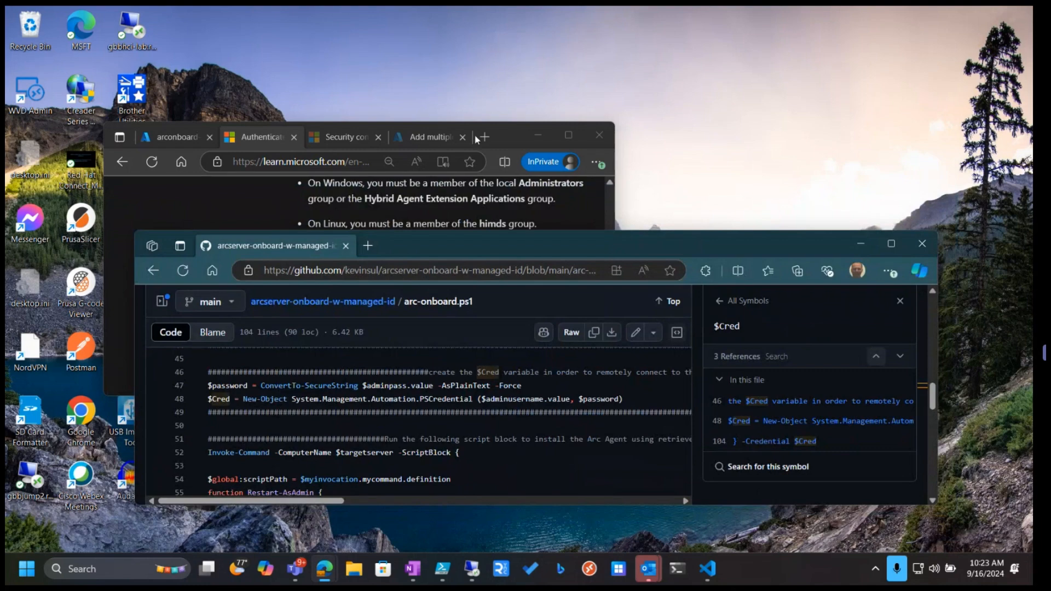
click(569, 136)
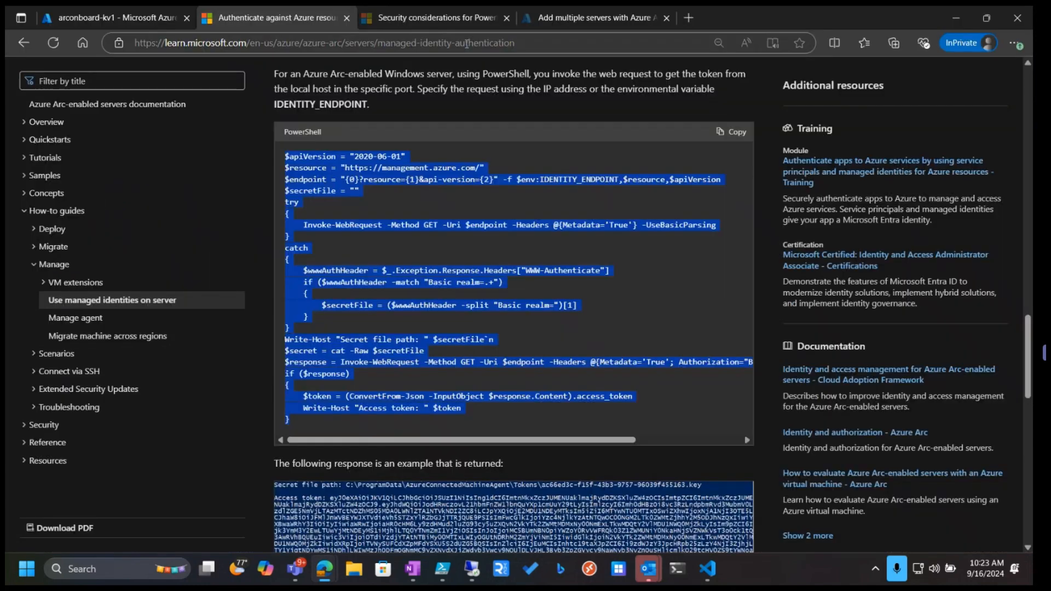
Switch to the Add multiple servers with Azure Arc page and scroll through its generated onboarding script
click(638, 18)
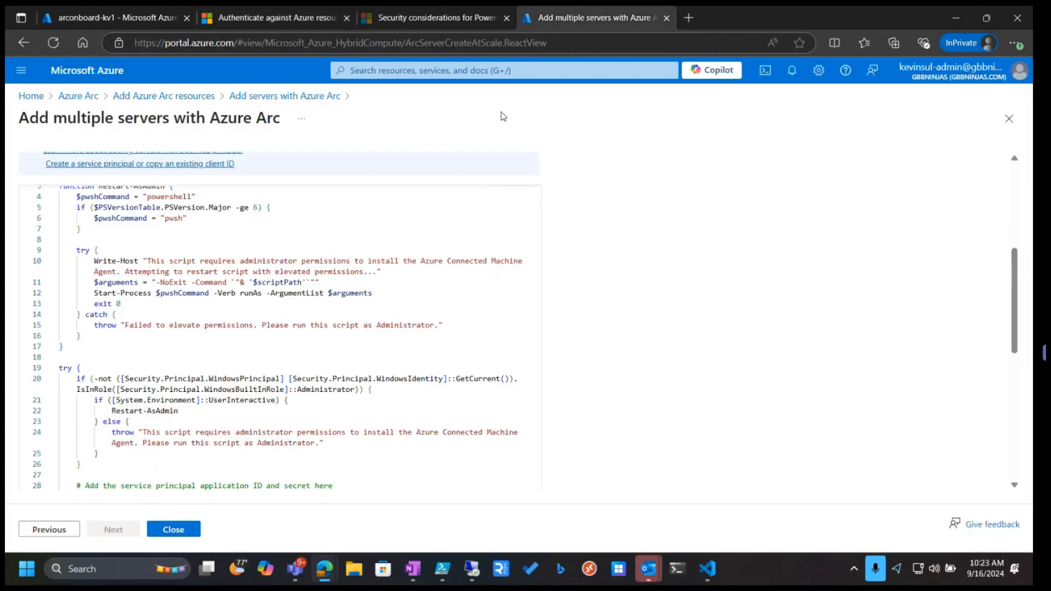
drag(29, 118, 216, 153)
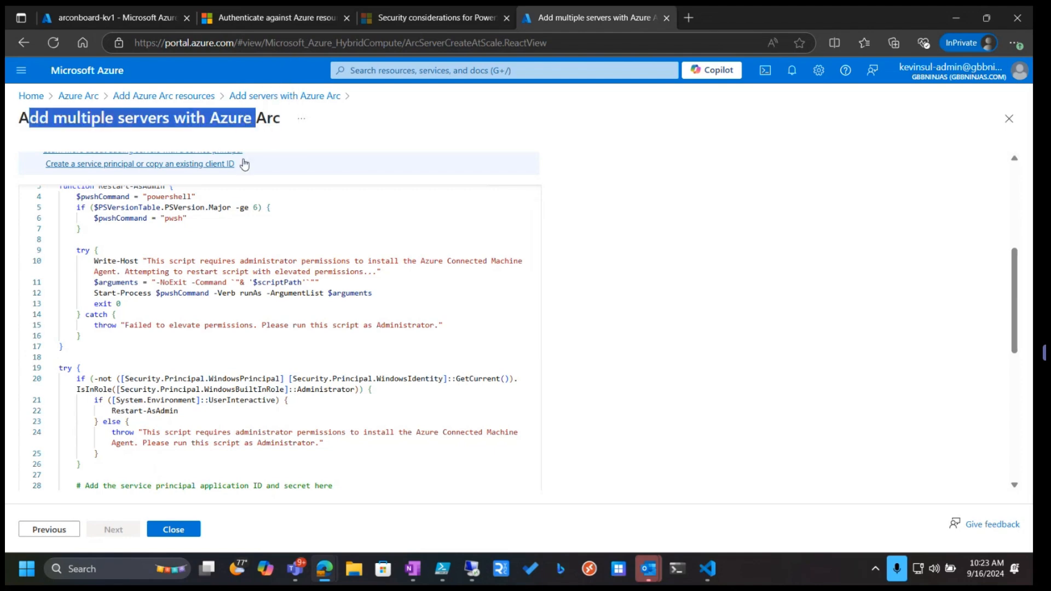
scroll(241, 165, down, 2)
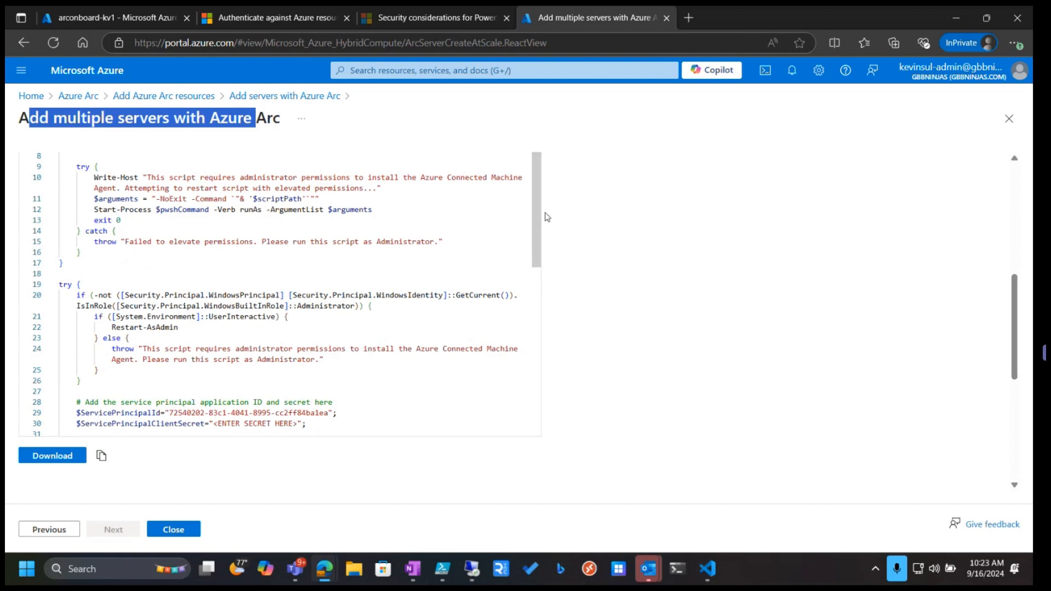
scroll(524, 246, down, 3)
drag(526, 271, 533, 365)
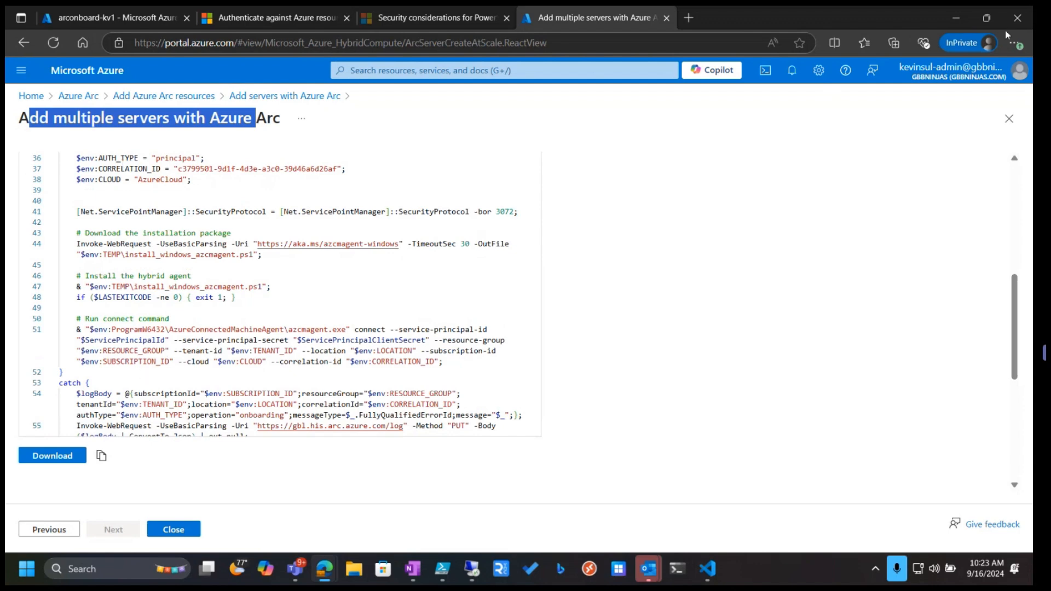
click(985, 20)
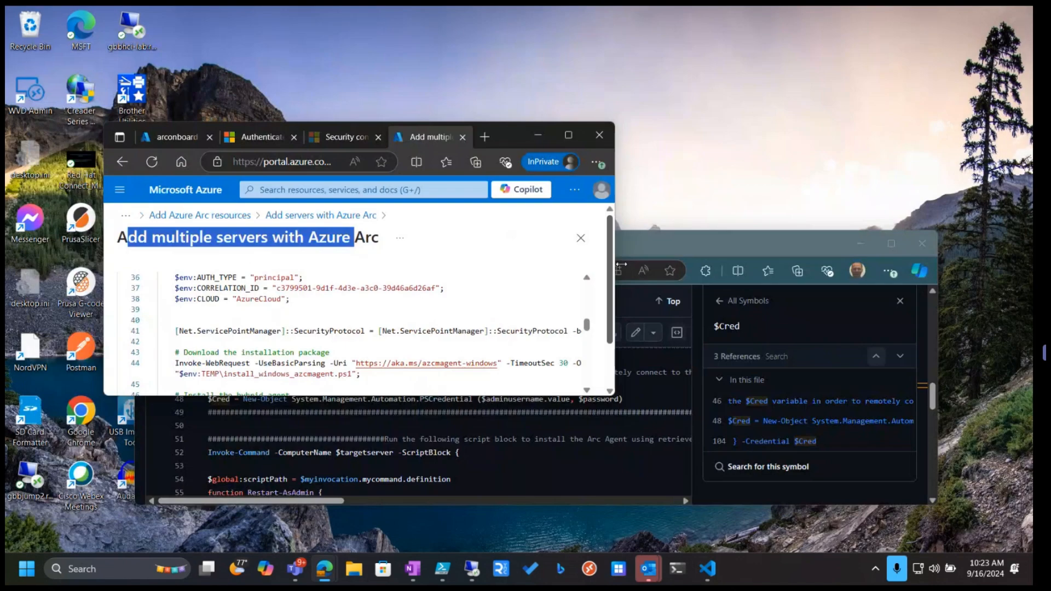
Examine the script's service principal variables, environment values and azcmagent connect command line
click(726, 239)
scroll(123, 313, down, 5)
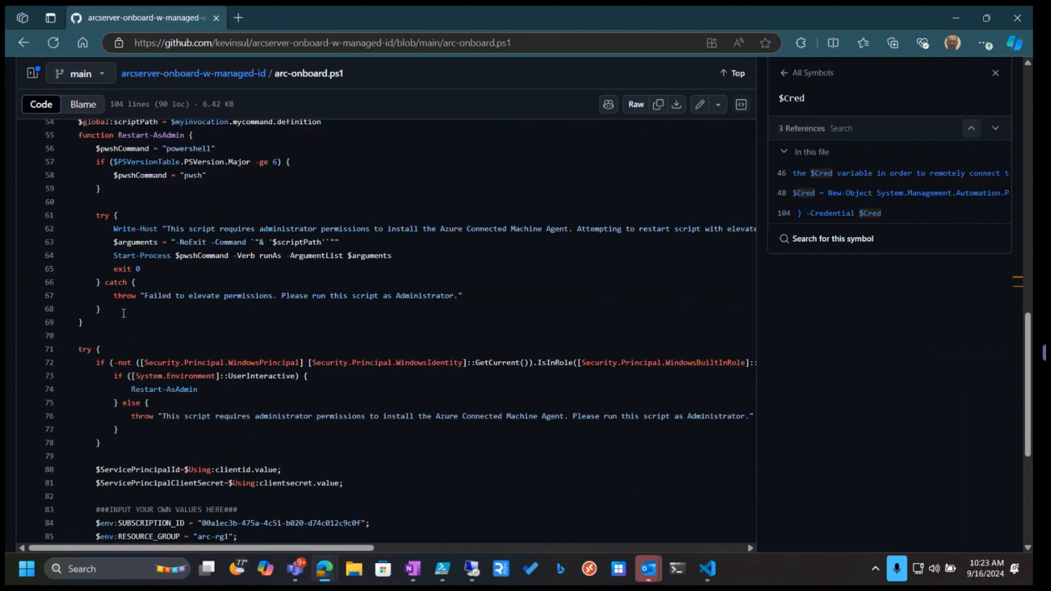
scroll(132, 289, down, 1)
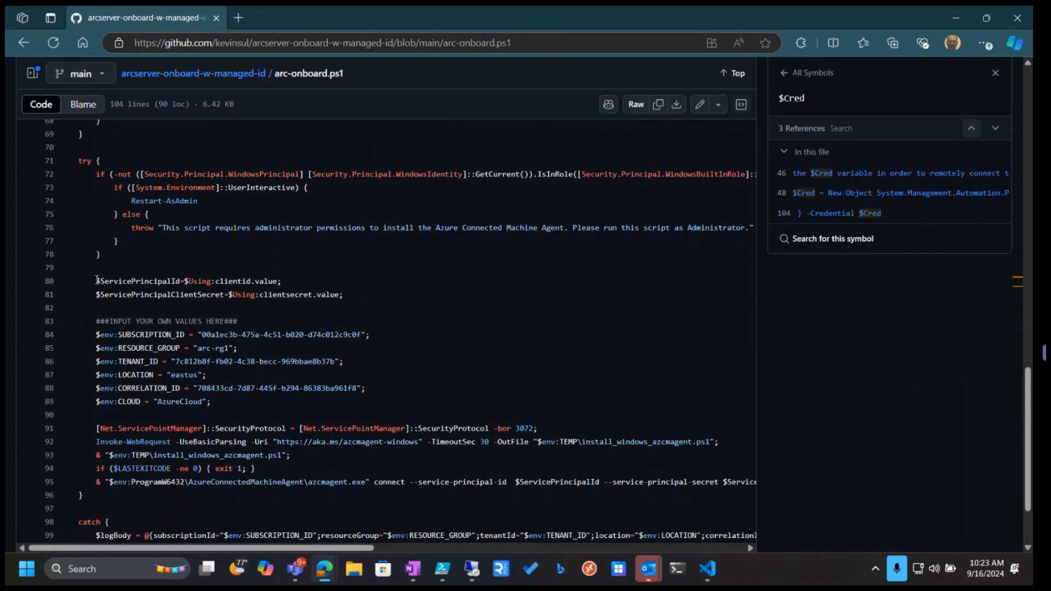
drag(104, 279, 344, 296)
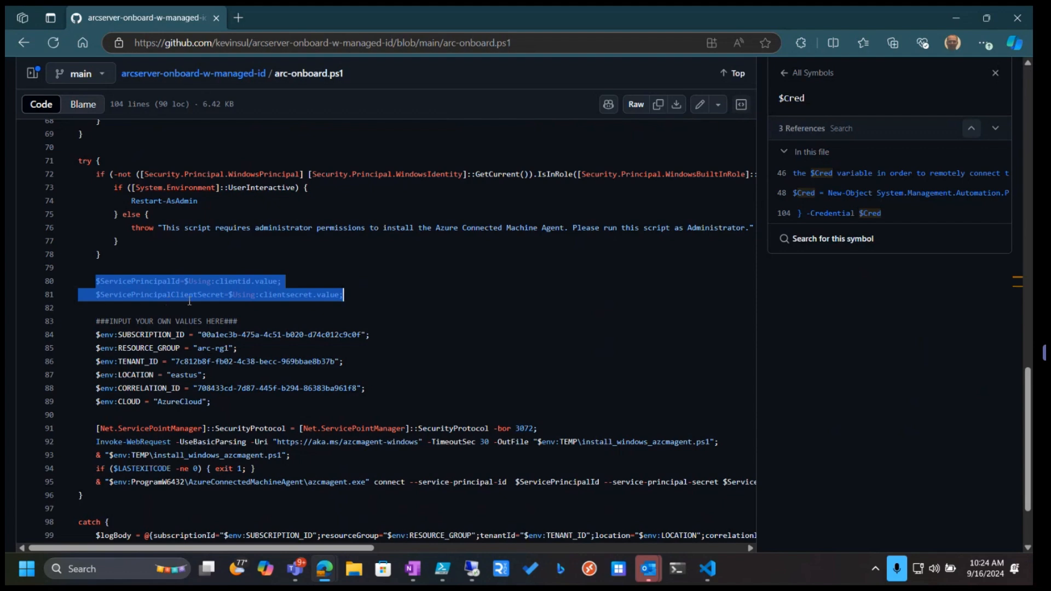
click(404, 297)
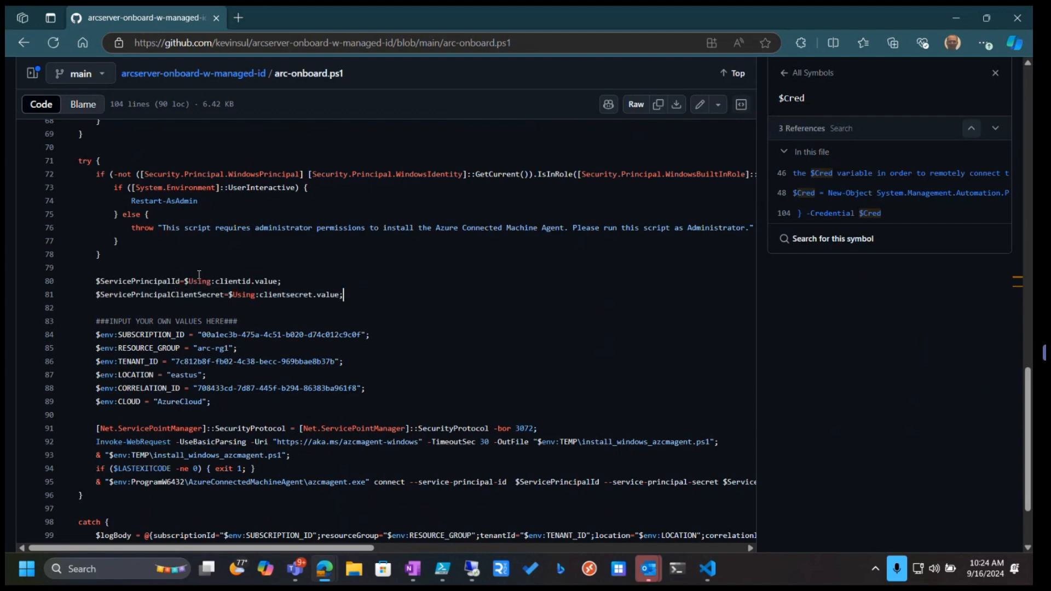
scroll(260, 305, down, 1)
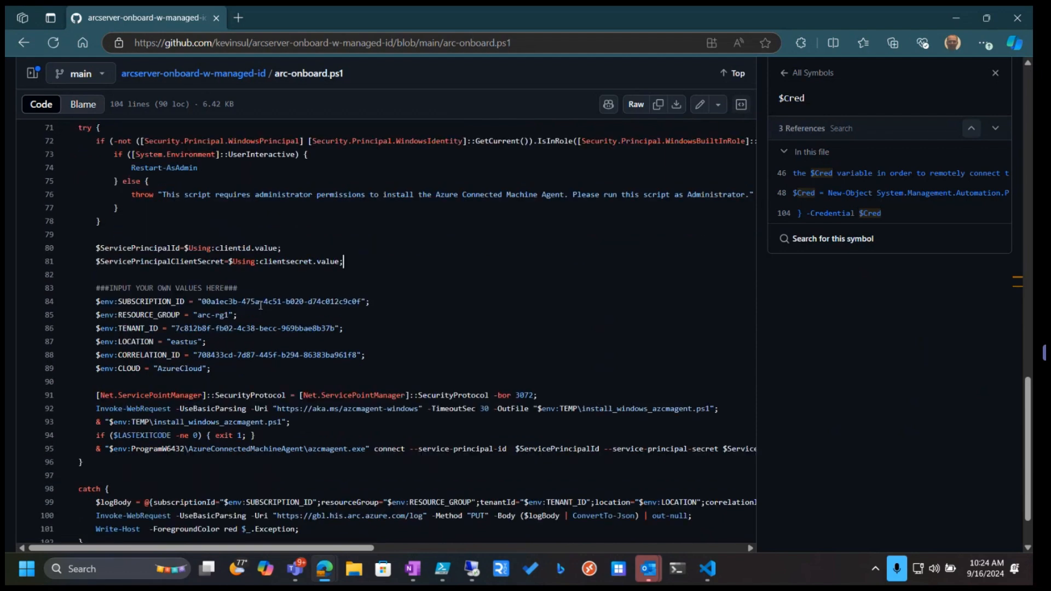
scroll(249, 411, down, 1)
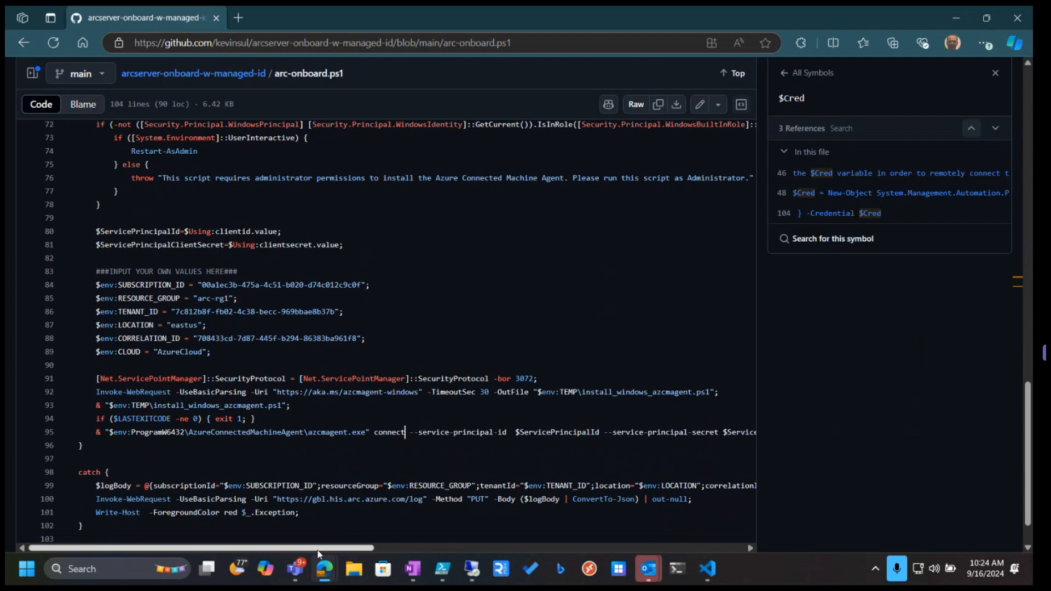
scroll(333, 528, right, 5)
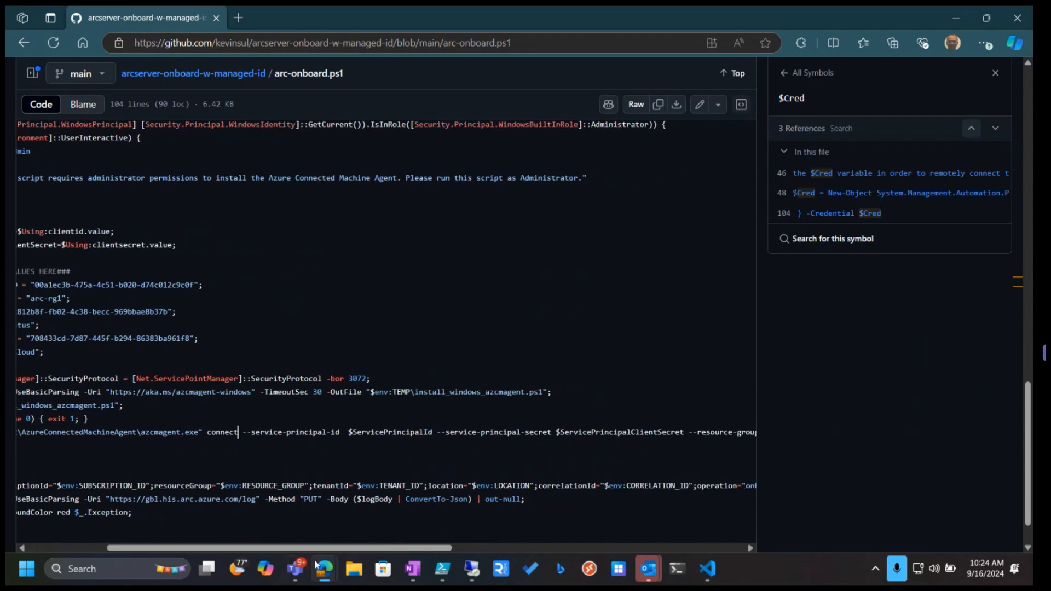
drag(314, 549, 426, 581)
drag(315, 434, 447, 433)
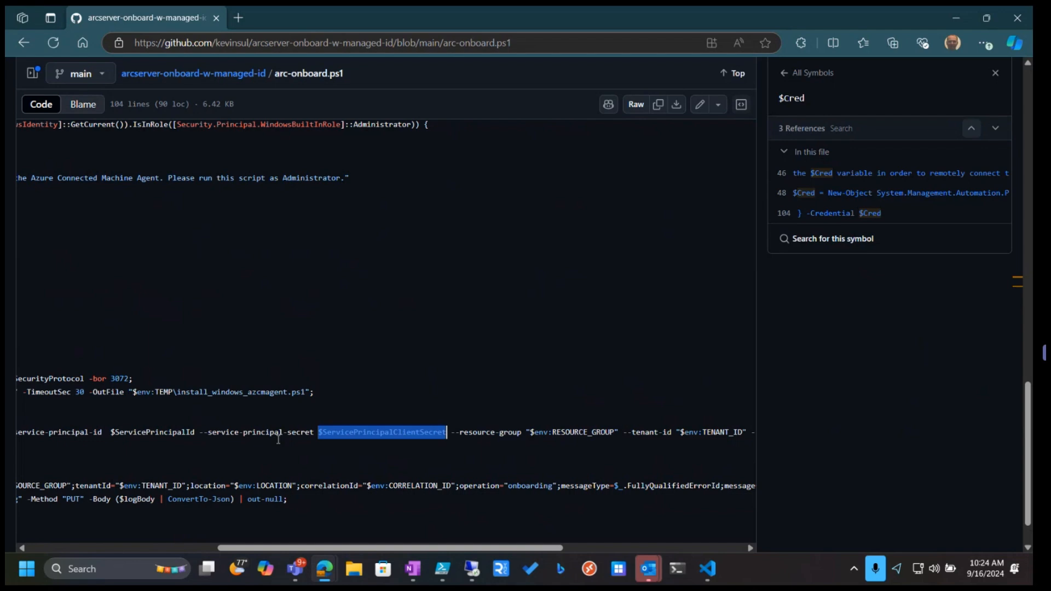
drag(271, 550, 103, 542)
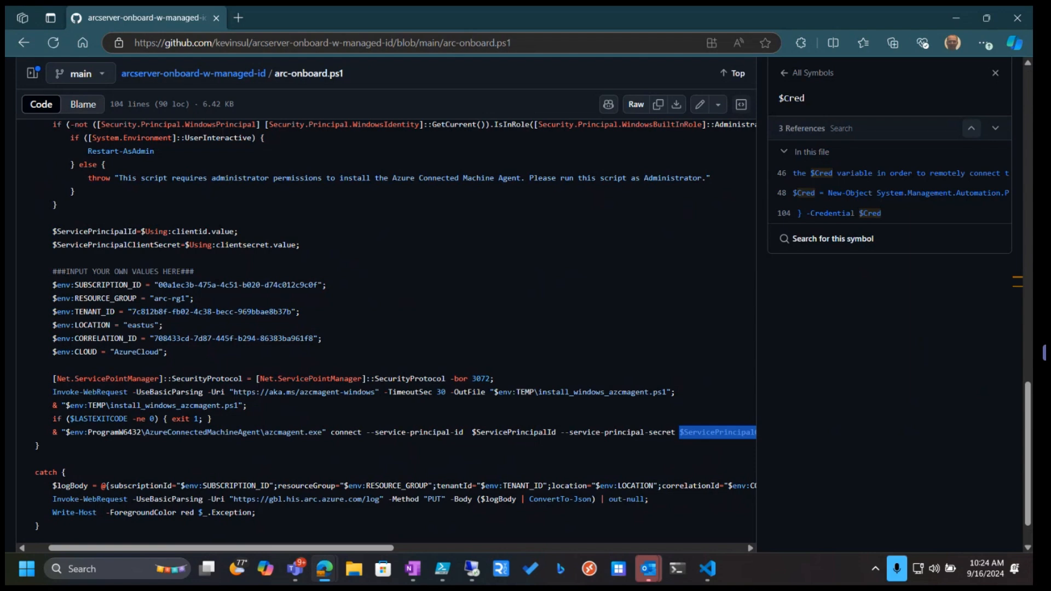
Bring the Azure portal window forward, maximize it, and open the ArcBox-Win2K22 machine from Azure Arc's Machines list
click(985, 18)
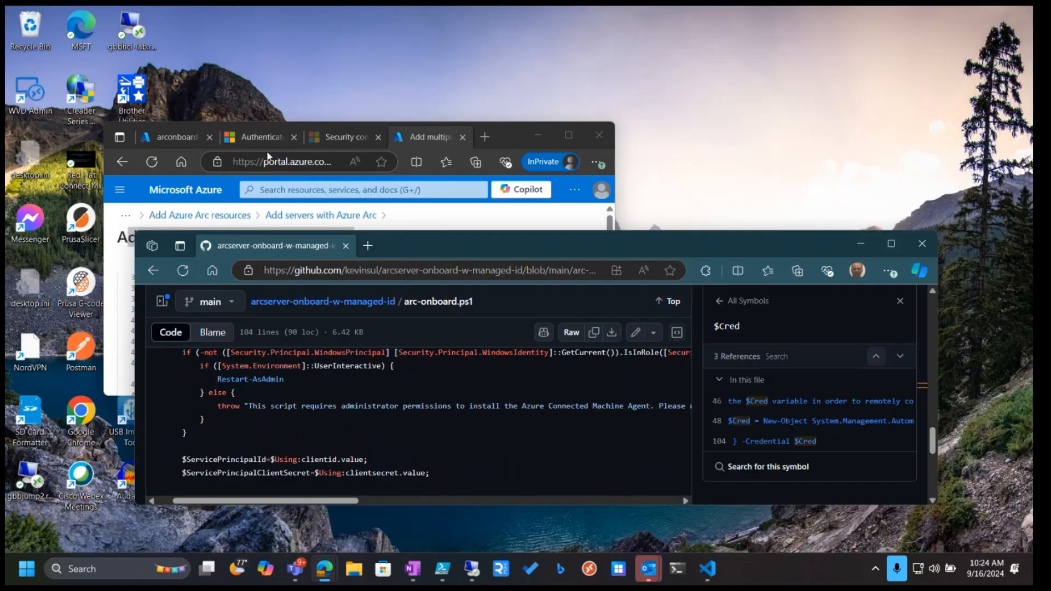
click(503, 133)
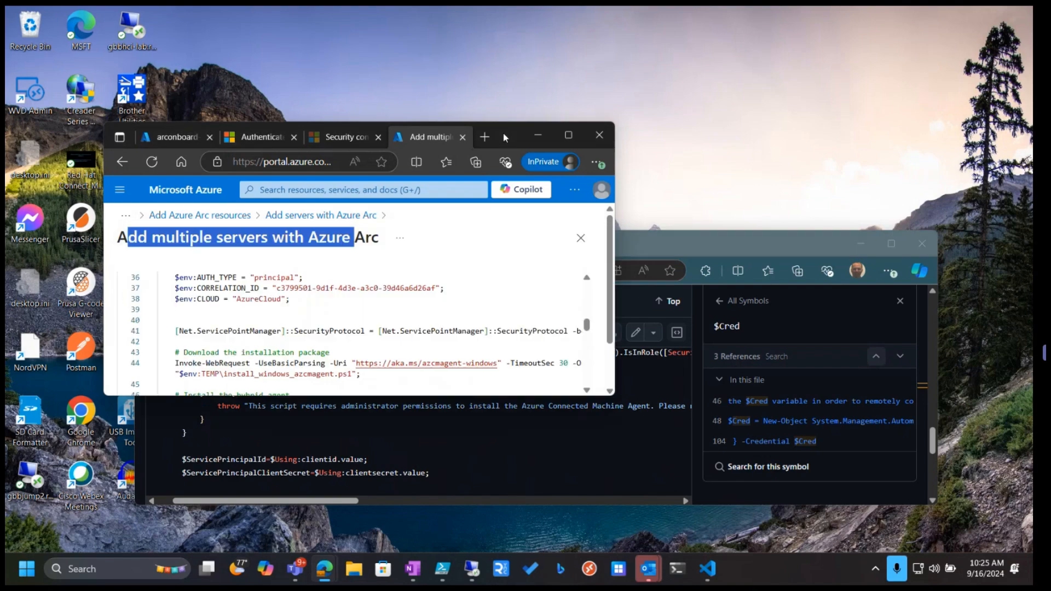
click(565, 138)
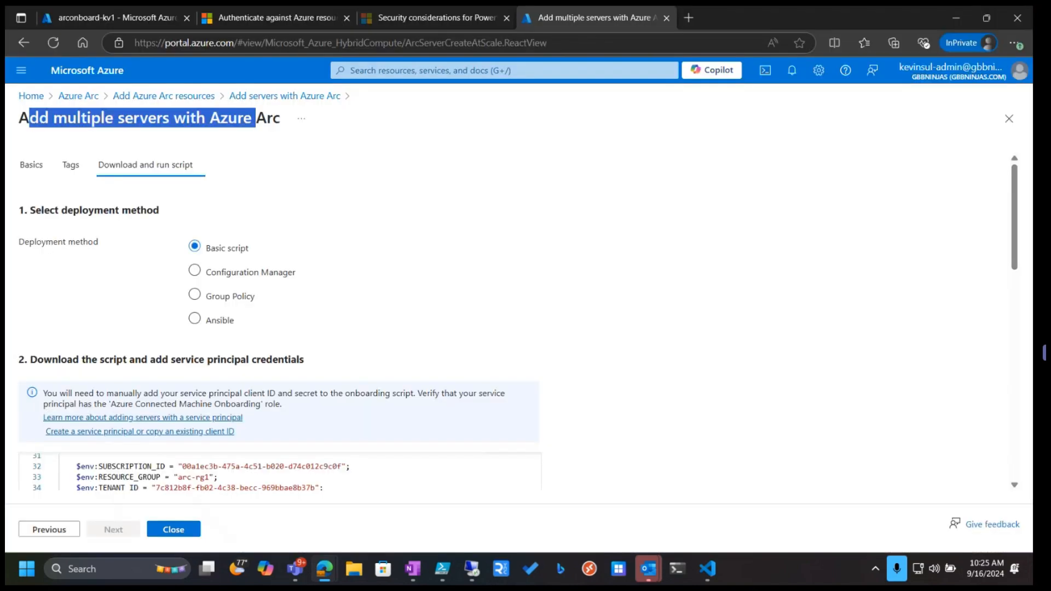
click(73, 20)
click(30, 97)
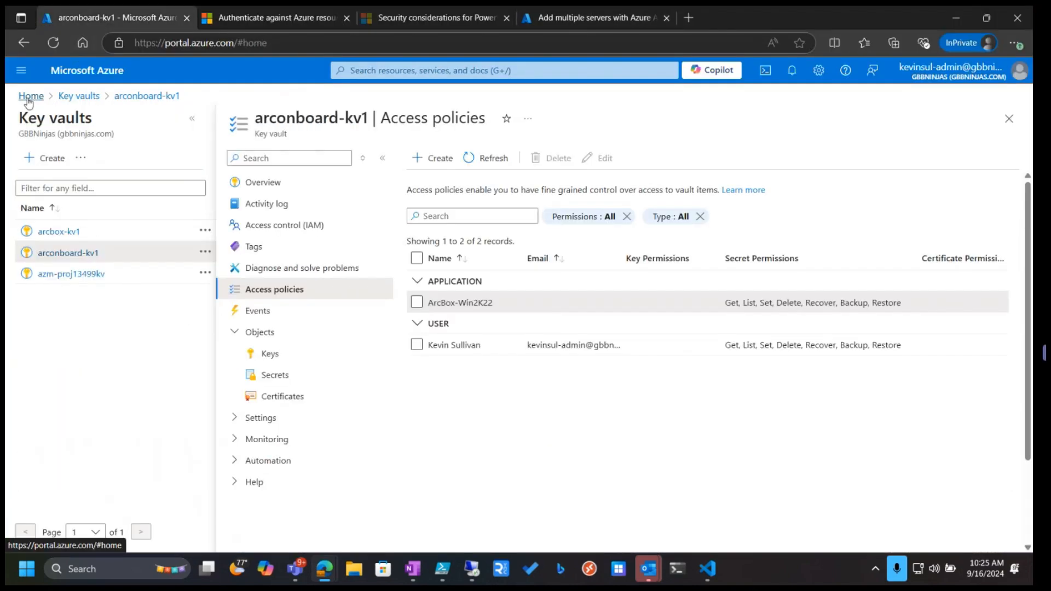
click(335, 143)
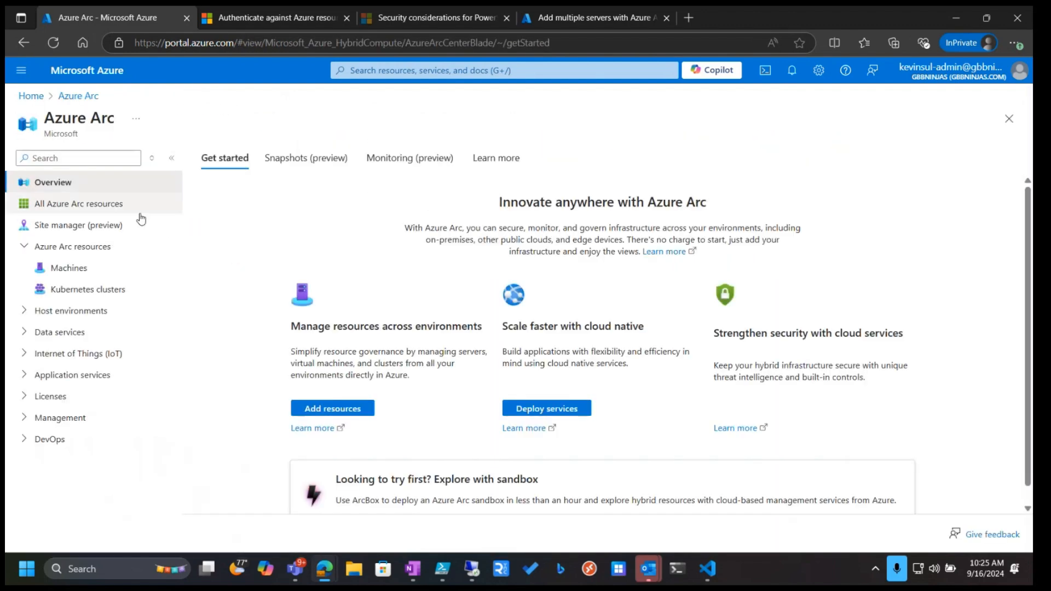
click(51, 267)
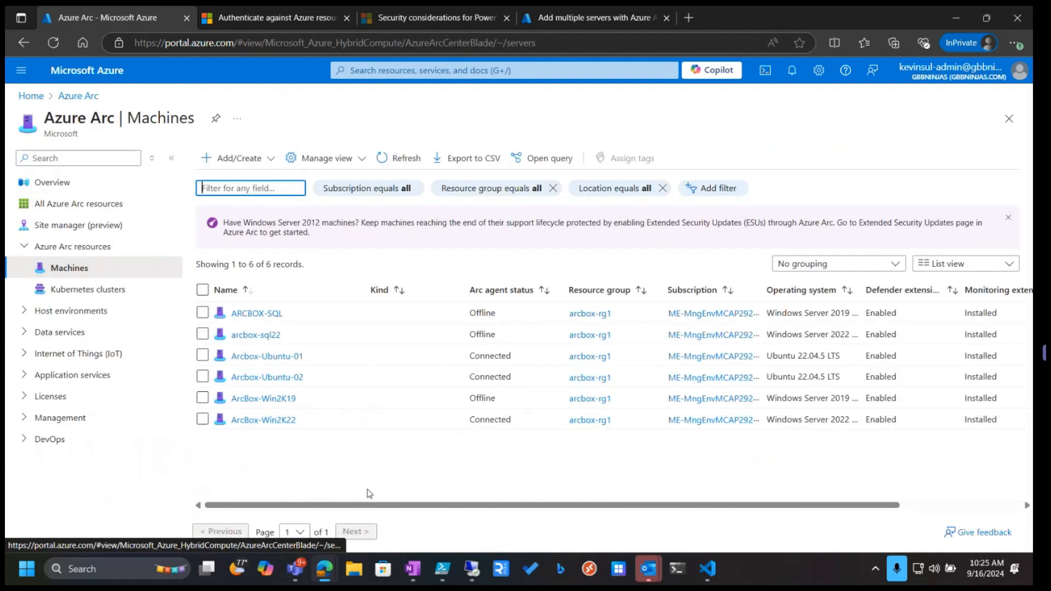
click(273, 424)
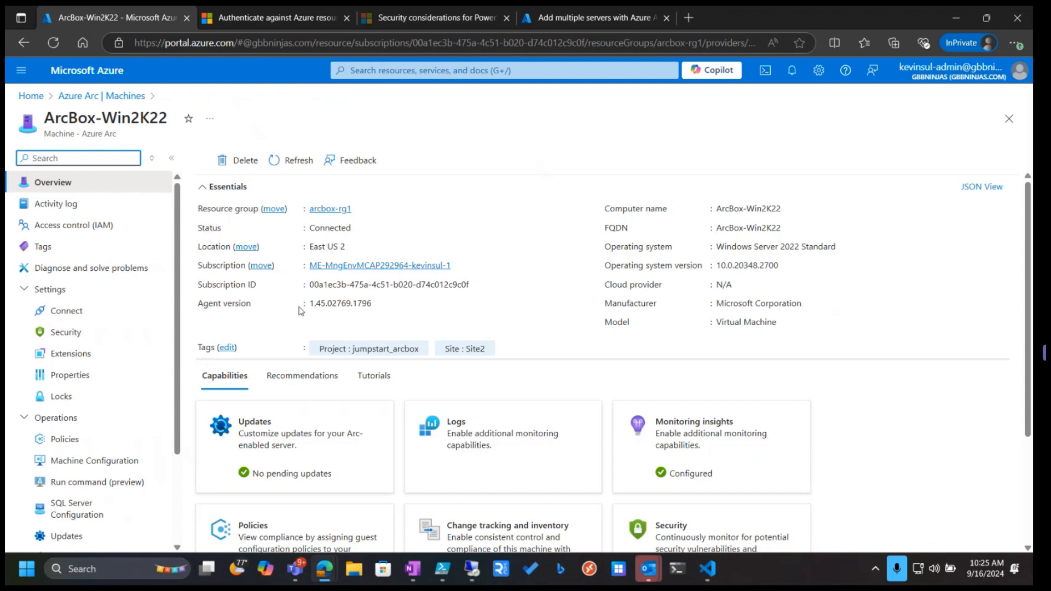
Inspect the kds-win22 virtual machines in Hyper-V Manager and the installed programs on kds-win22-1
drag(178, 314, 179, 393)
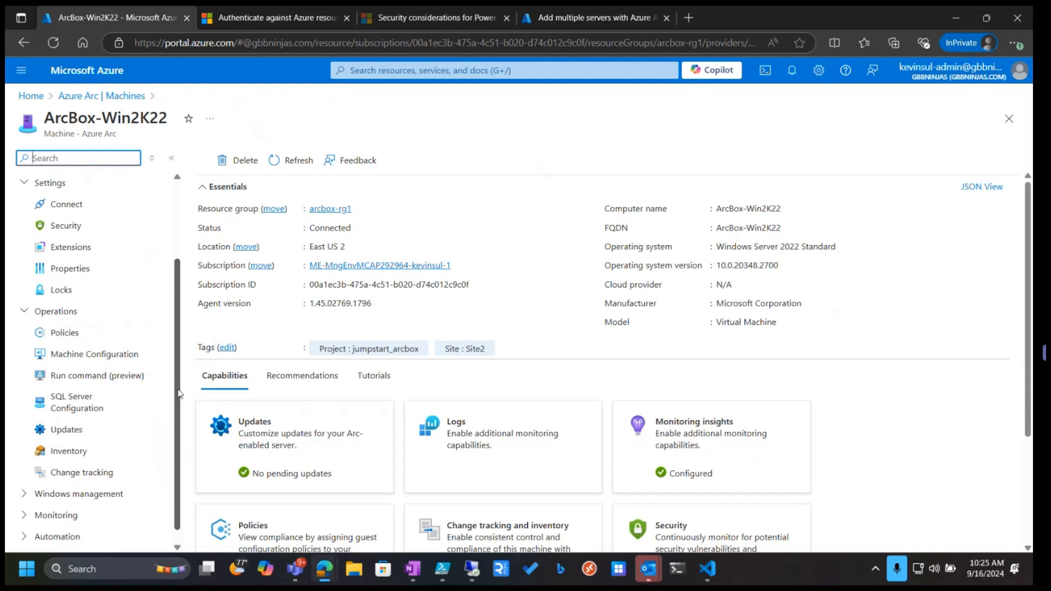
scroll(176, 405, down, 1)
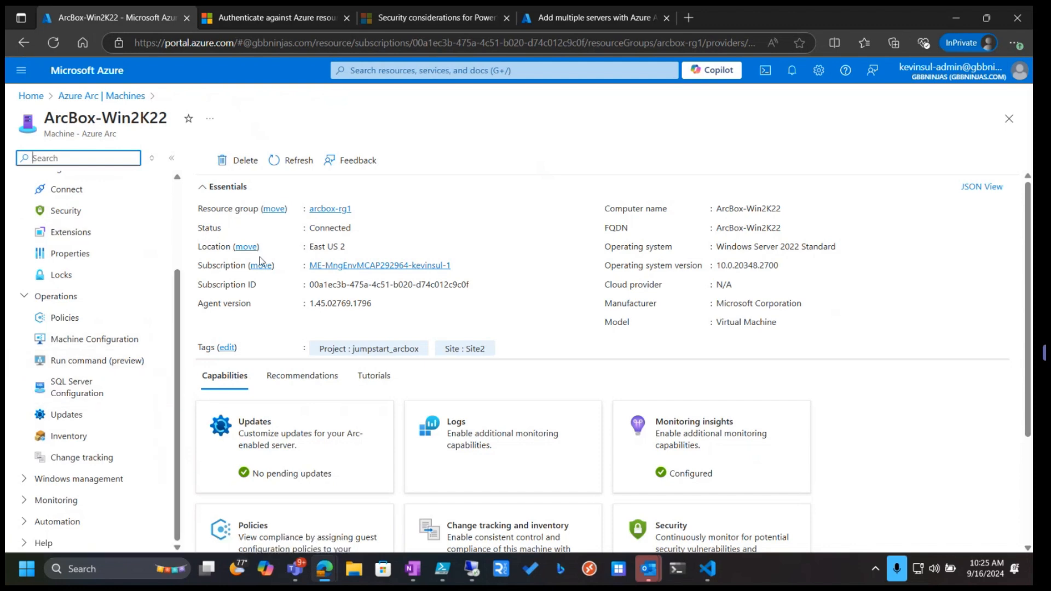
click(475, 571)
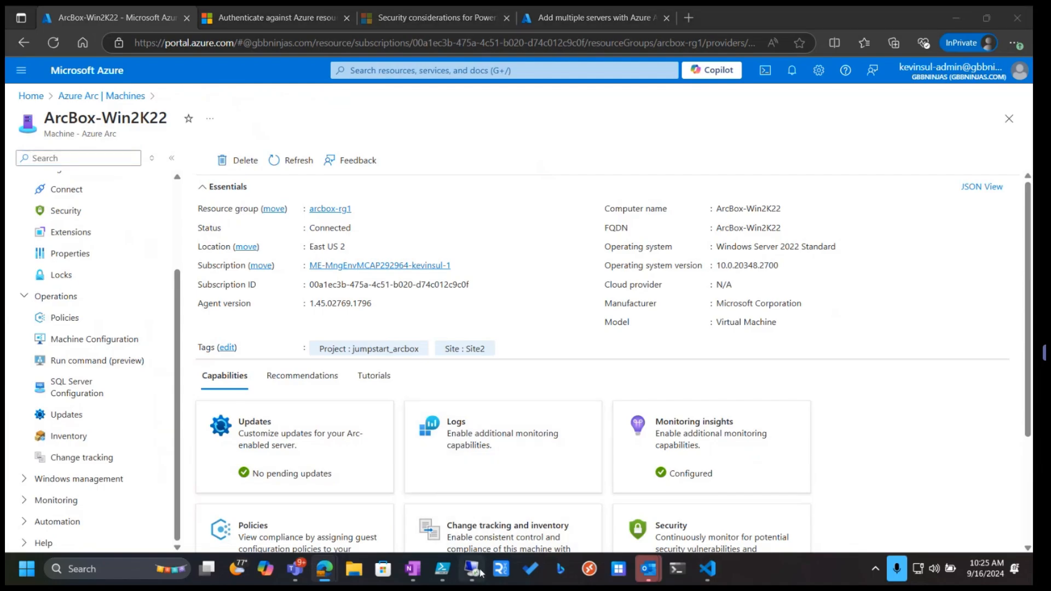
click(192, 194)
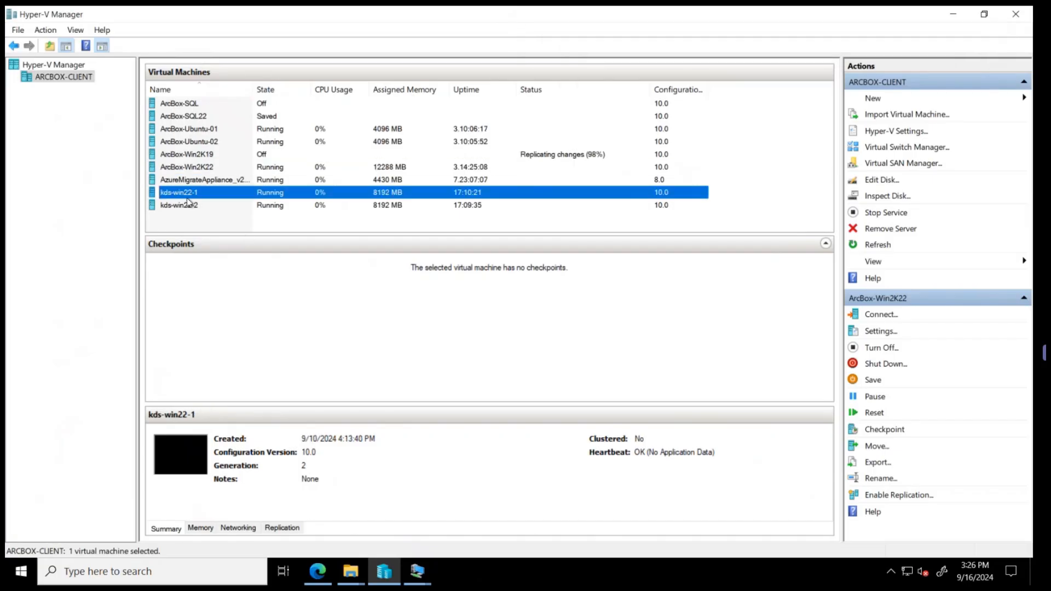
click(176, 206)
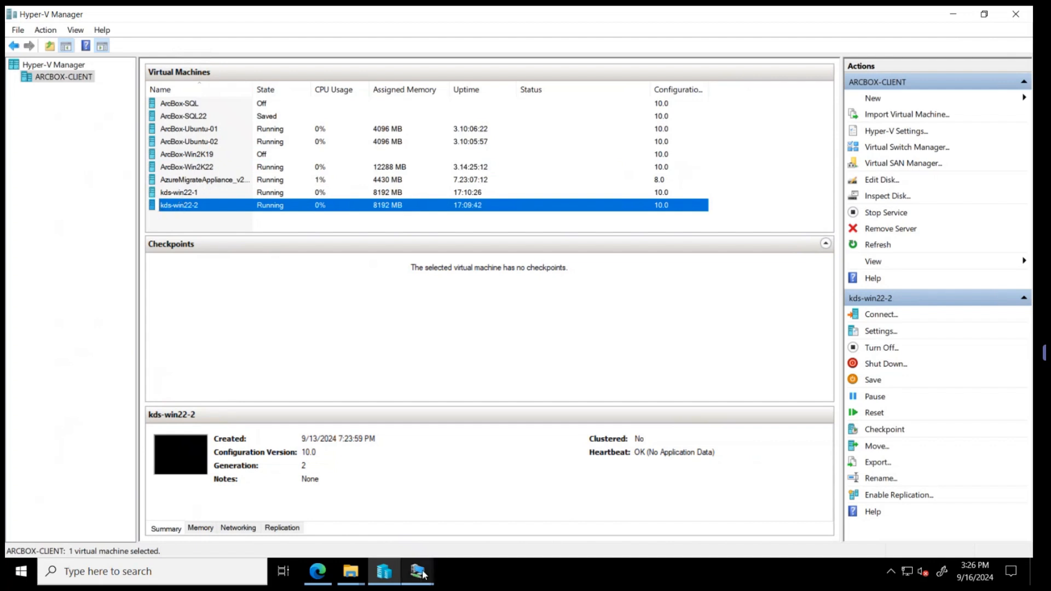
mouse_move(422, 572)
click(350, 512)
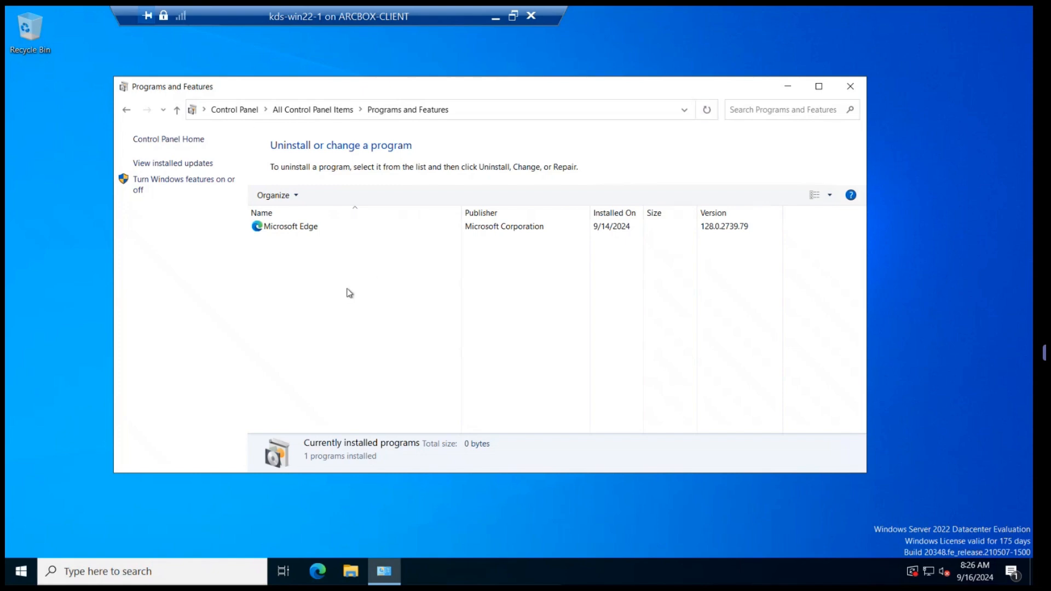
mouse_move(754, 12)
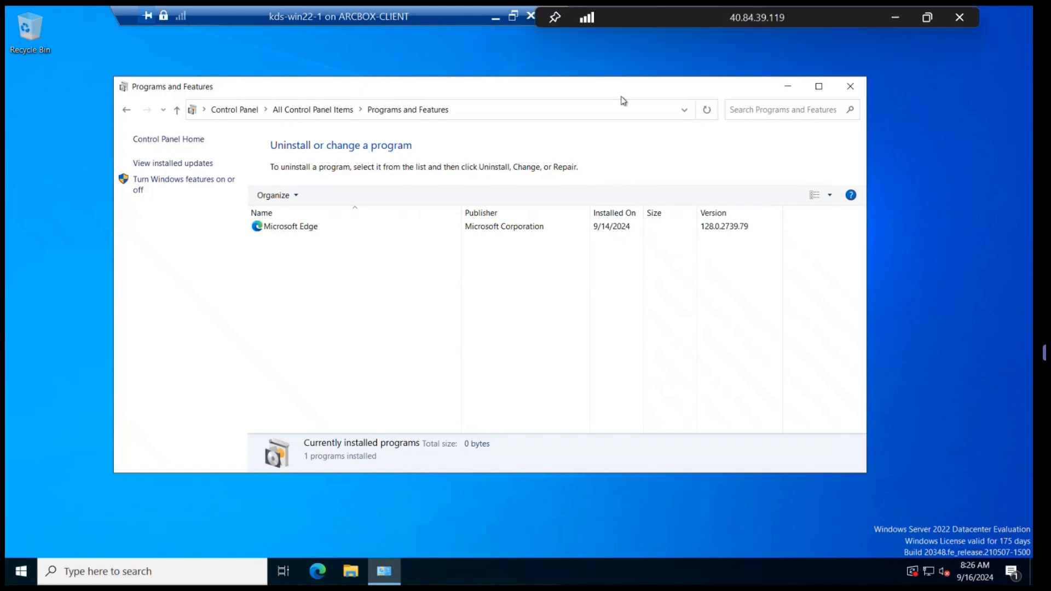
double_click(241, 21)
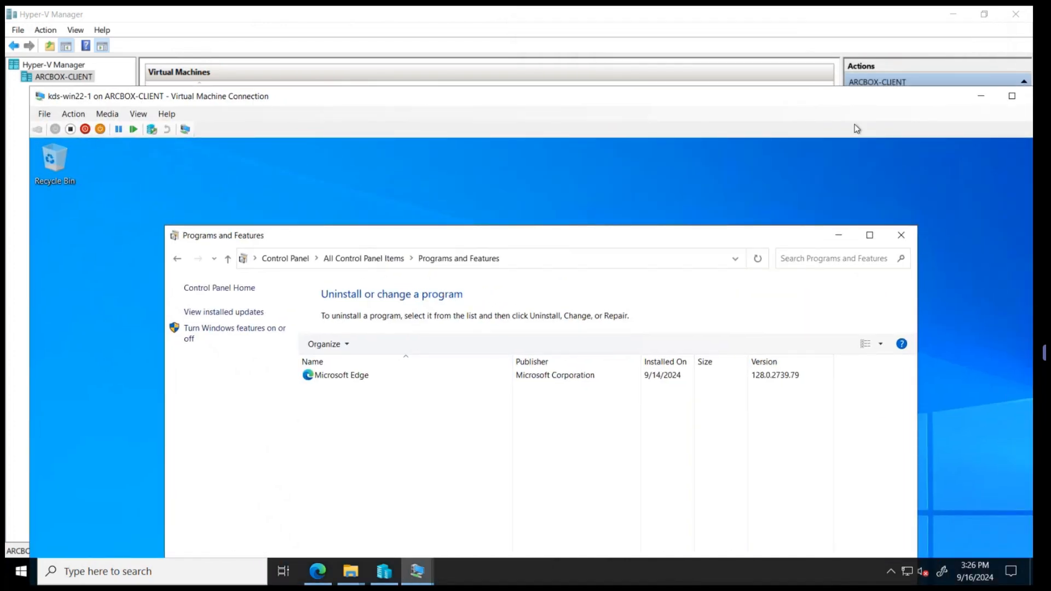
click(981, 96)
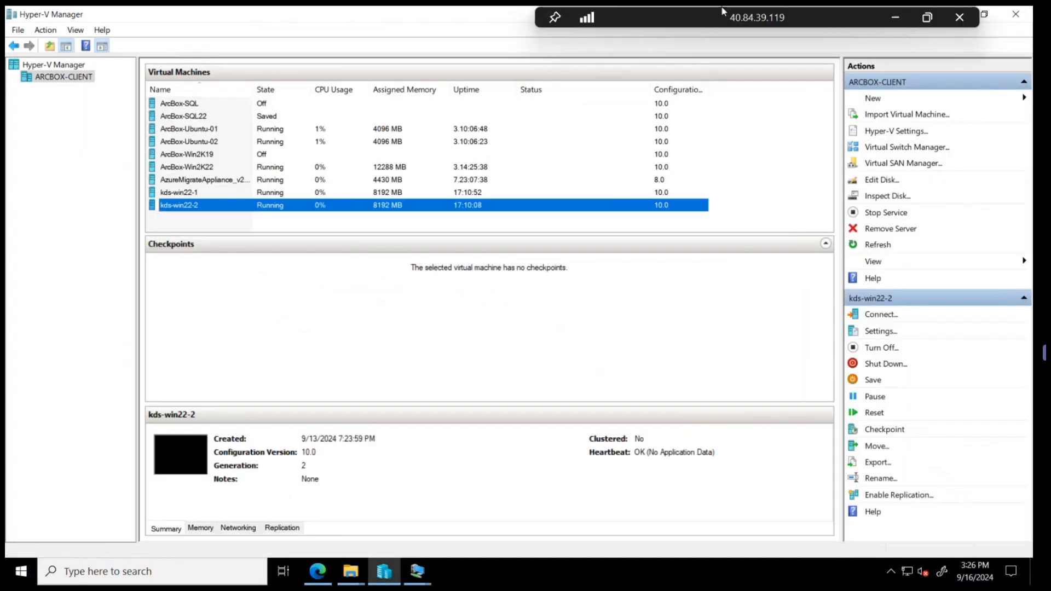
click(814, 11)
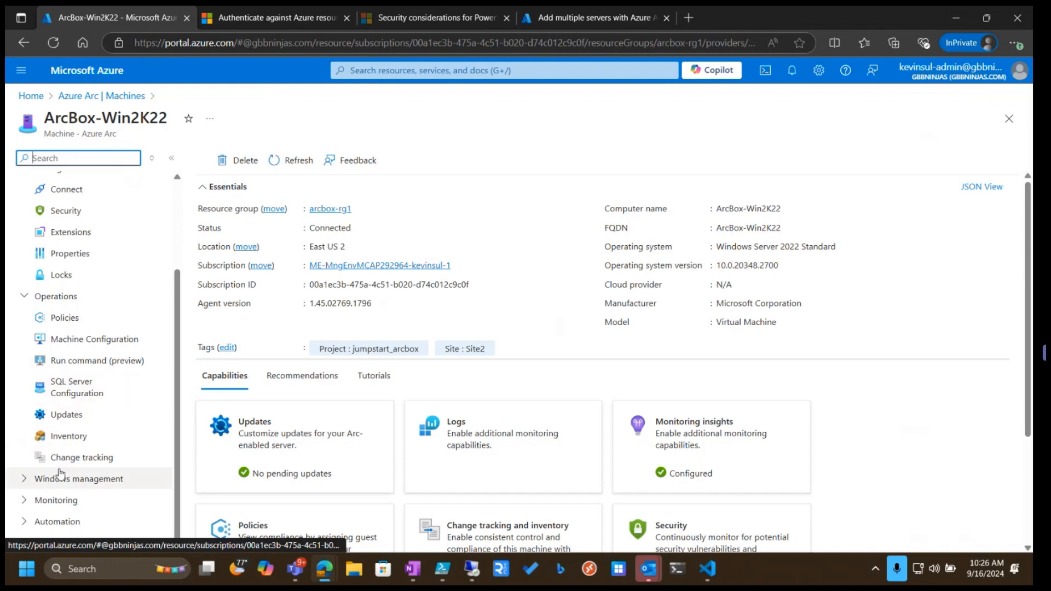
Start adding the Custom Script Extension for Windows - Azure Arc to the ArcBox-Win2K22 machine
scroll(85, 457, up, 3)
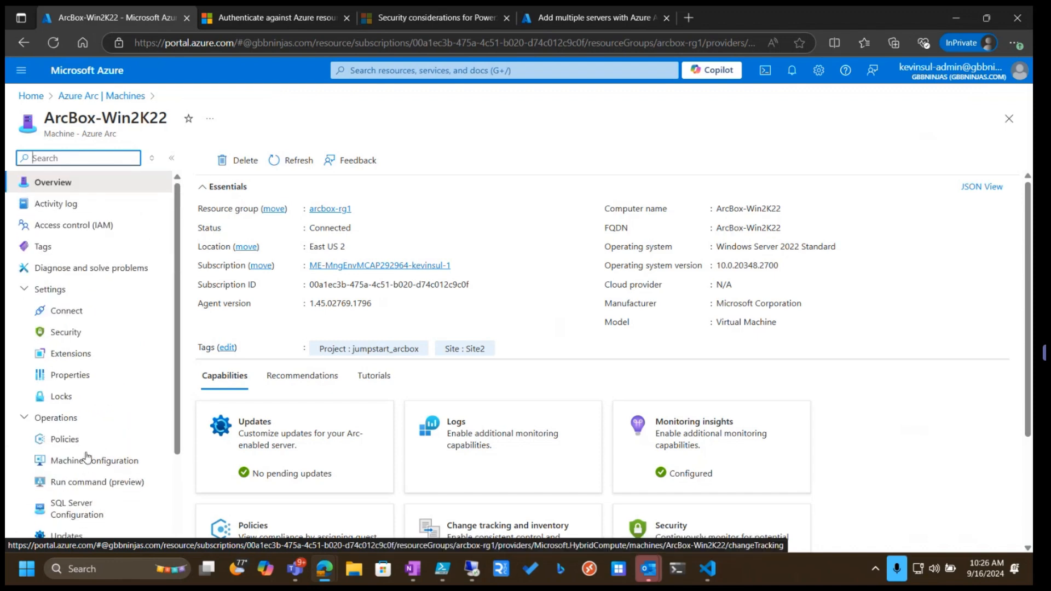
click(72, 356)
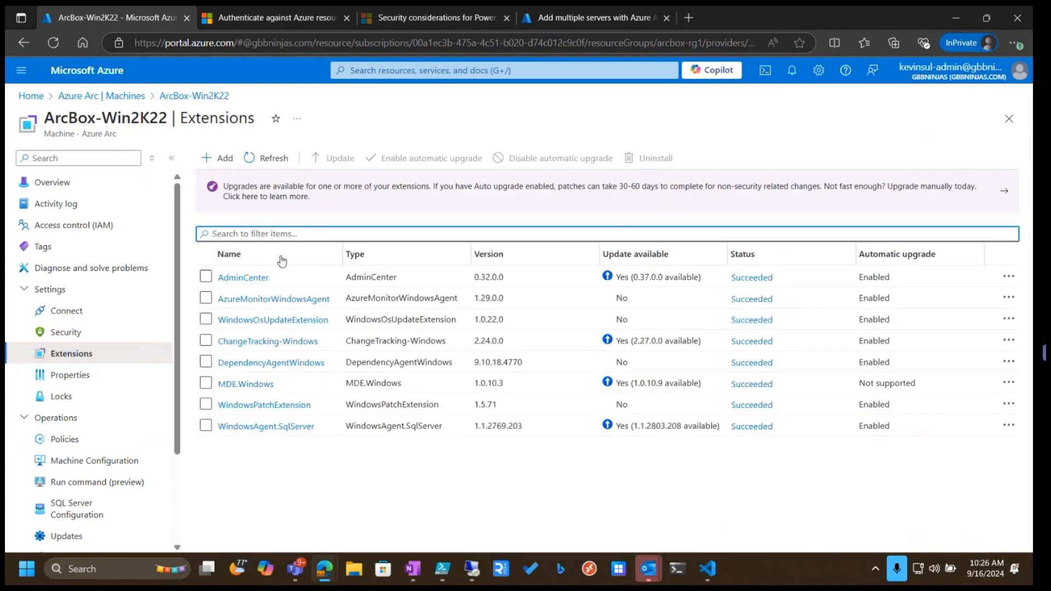
click(222, 159)
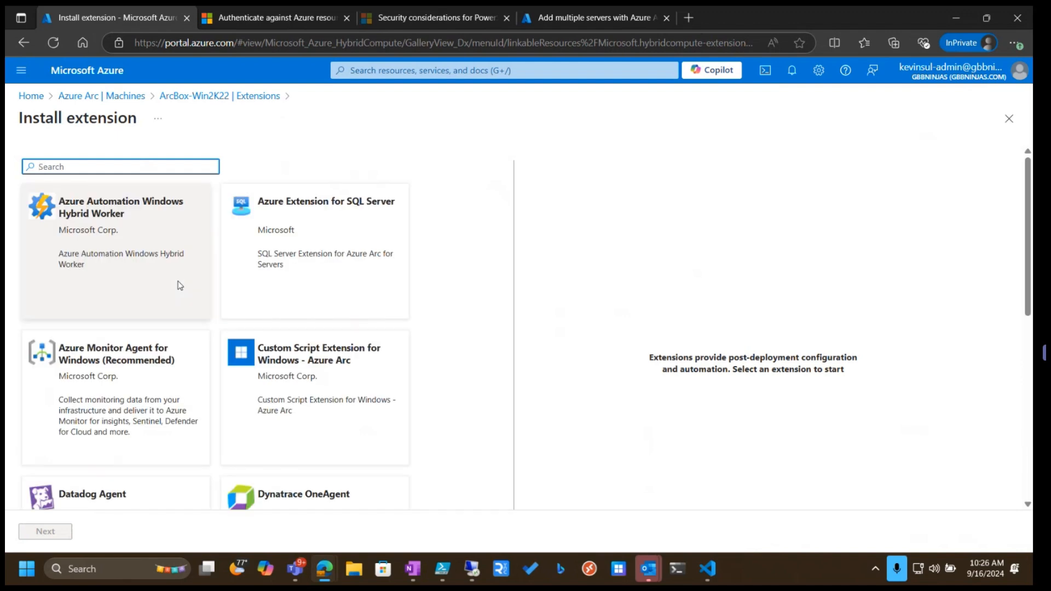
click(281, 382)
click(41, 532)
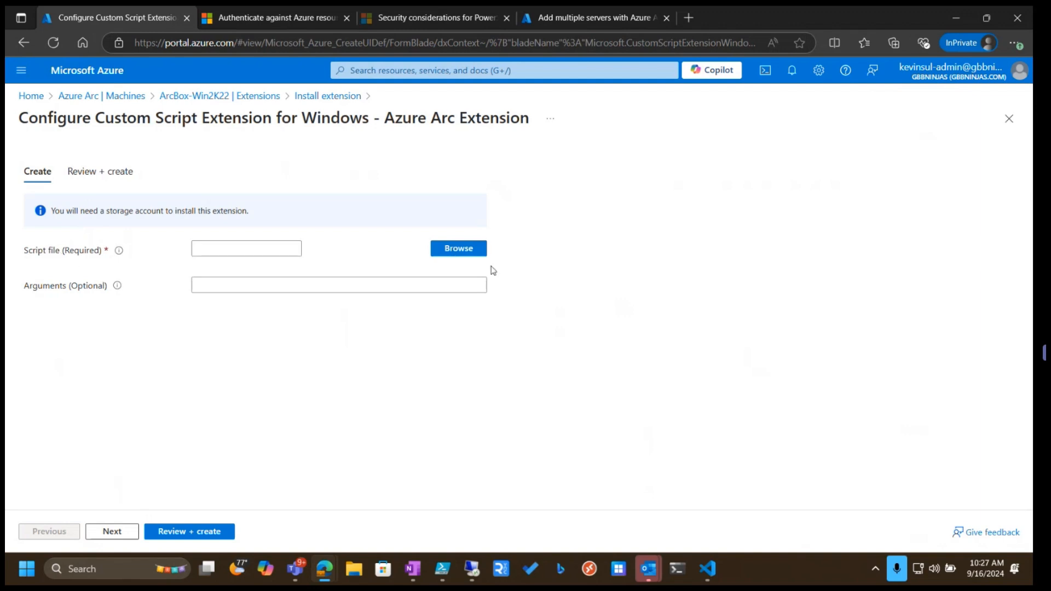
Select arc-onboard.ps1 from the scripts container of the arcsa1 storage account as the script file
click(453, 252)
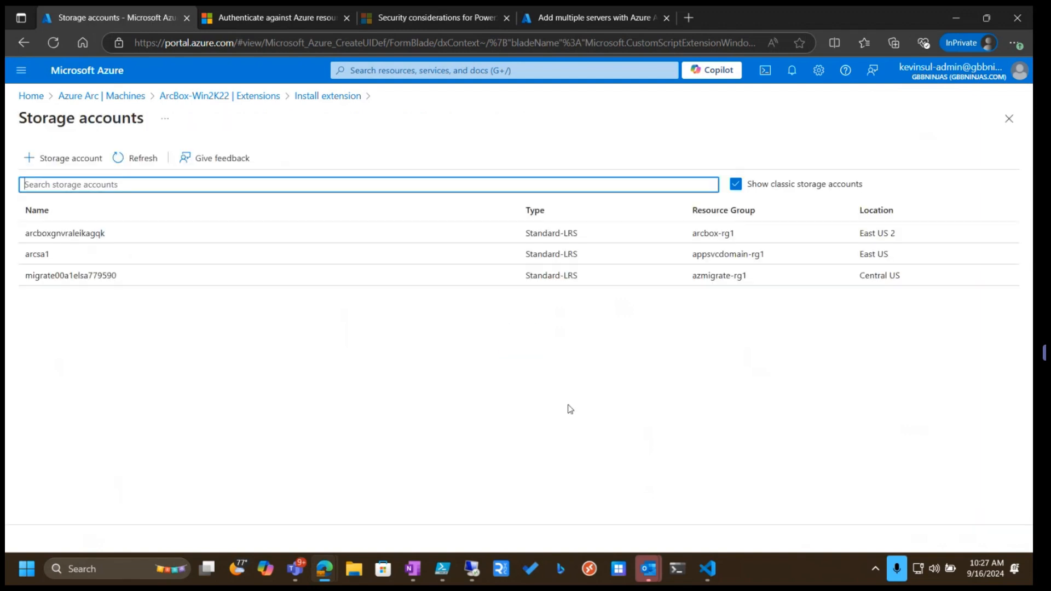
click(41, 254)
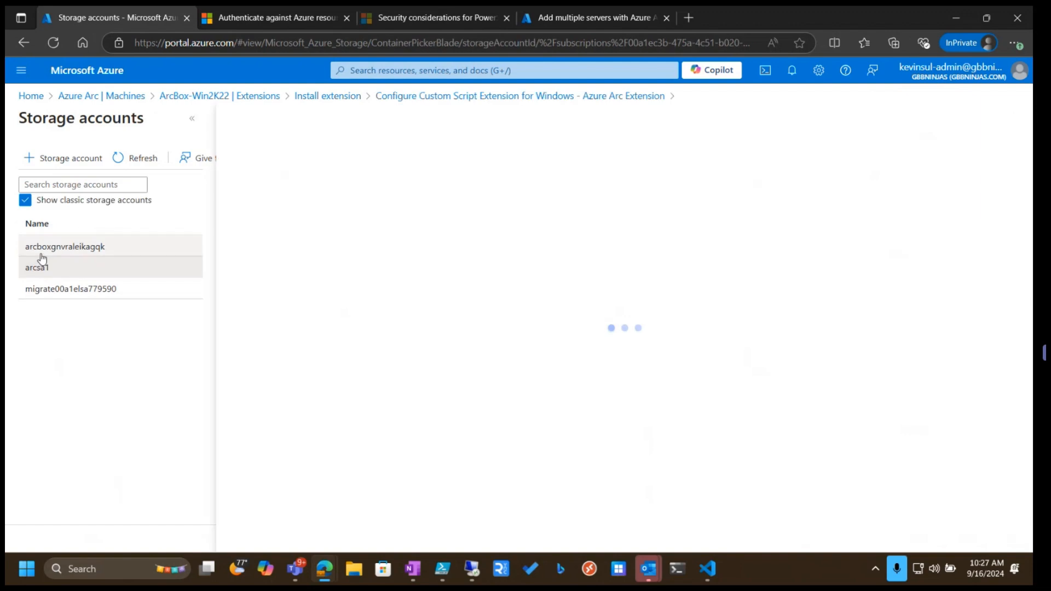
click(251, 254)
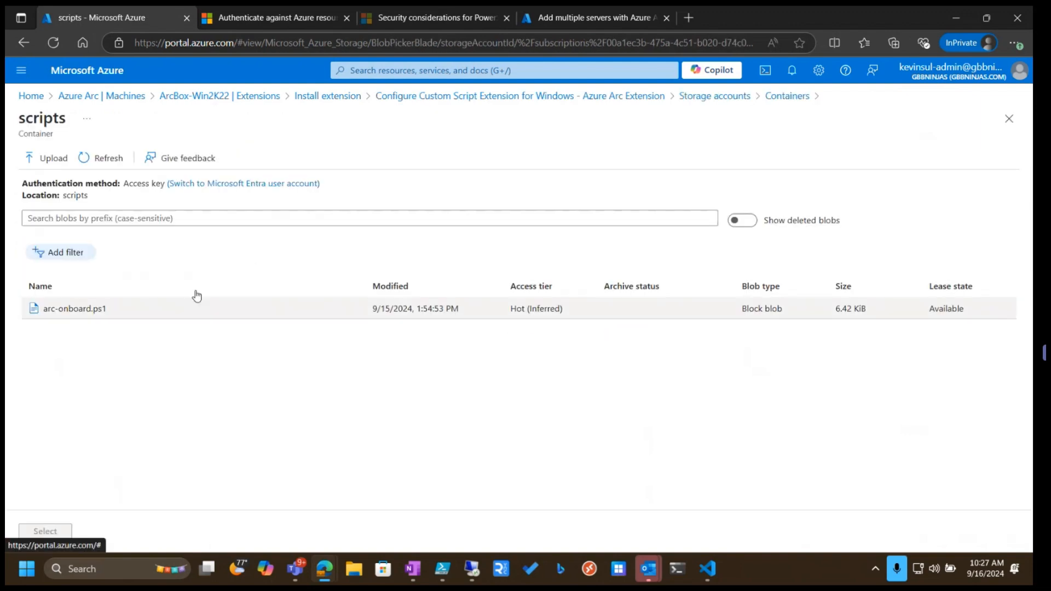
click(59, 316)
click(44, 531)
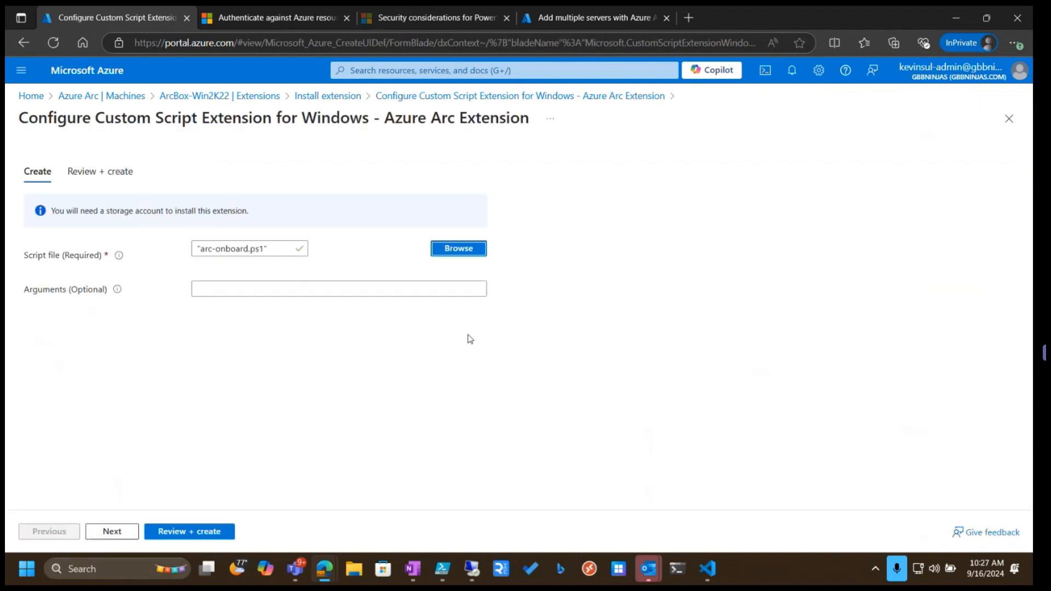
Set the script arguments to kds-win22-1, checking the VM name in Hyper-V Manager, then review and create the extension
click(213, 290)
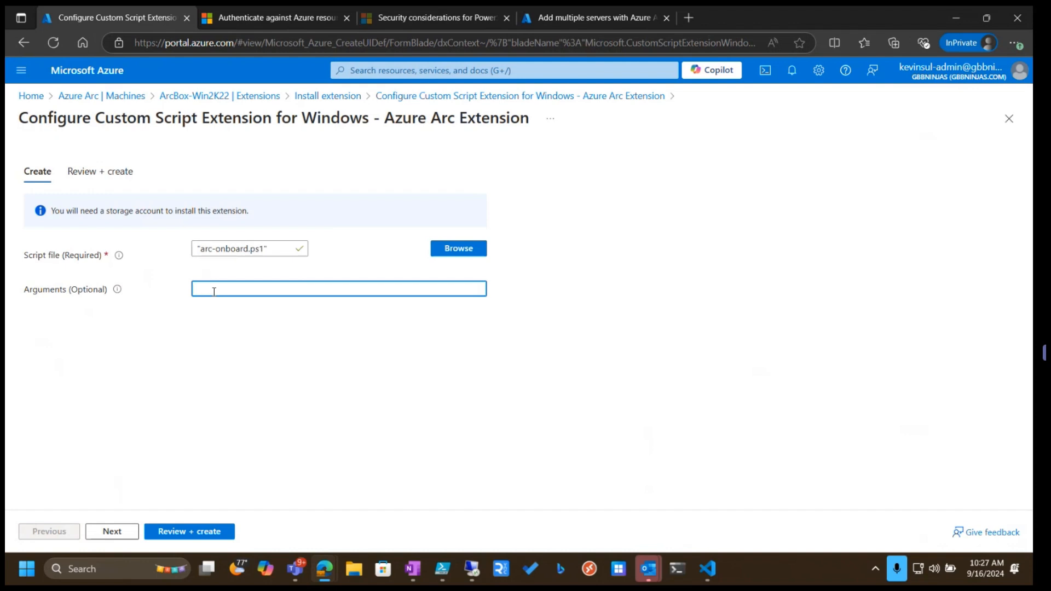
click(469, 570)
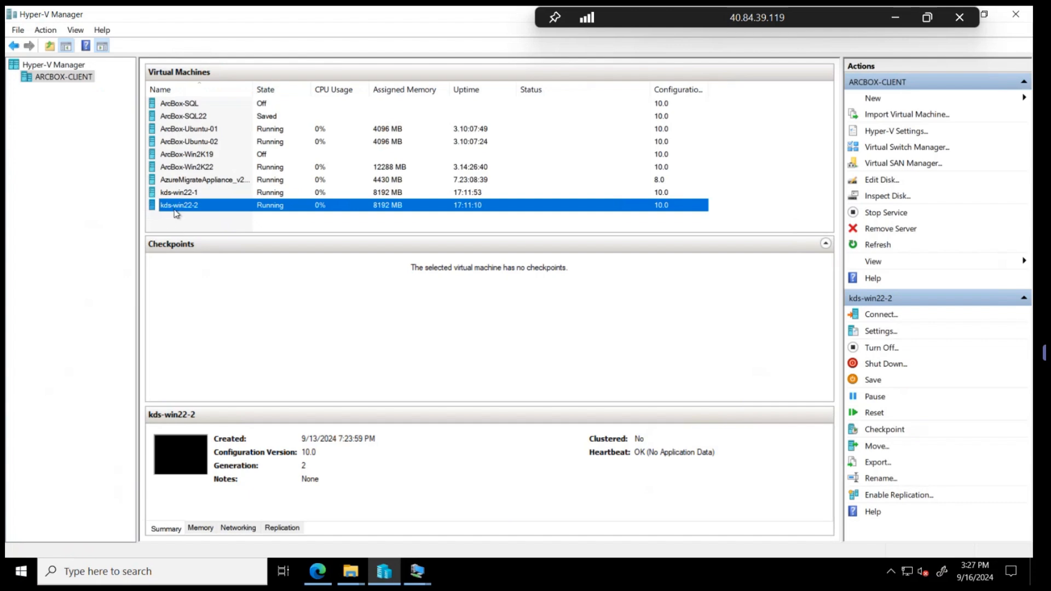
click(170, 193)
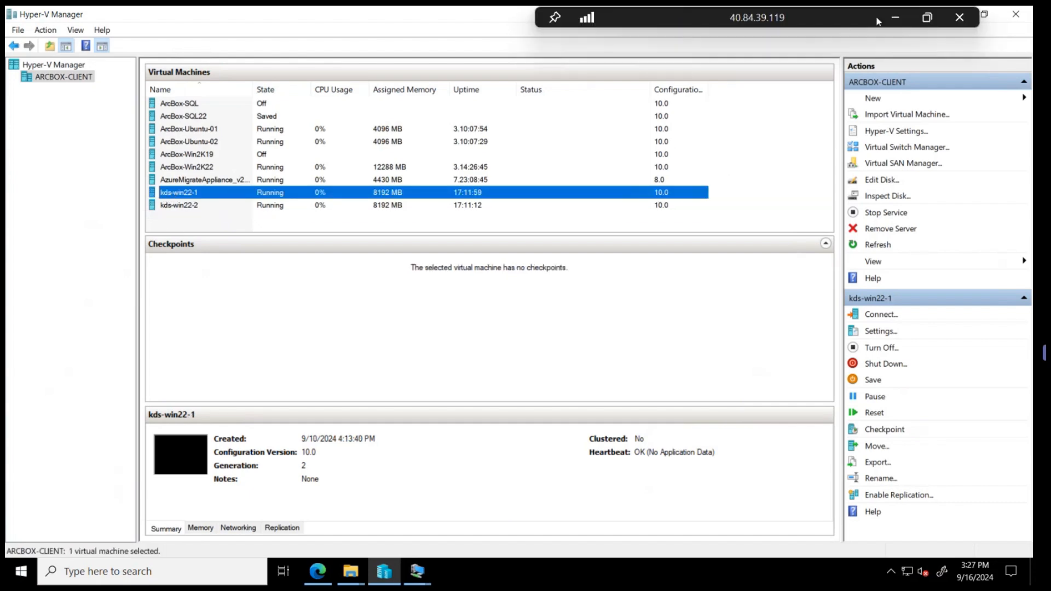
click(894, 17)
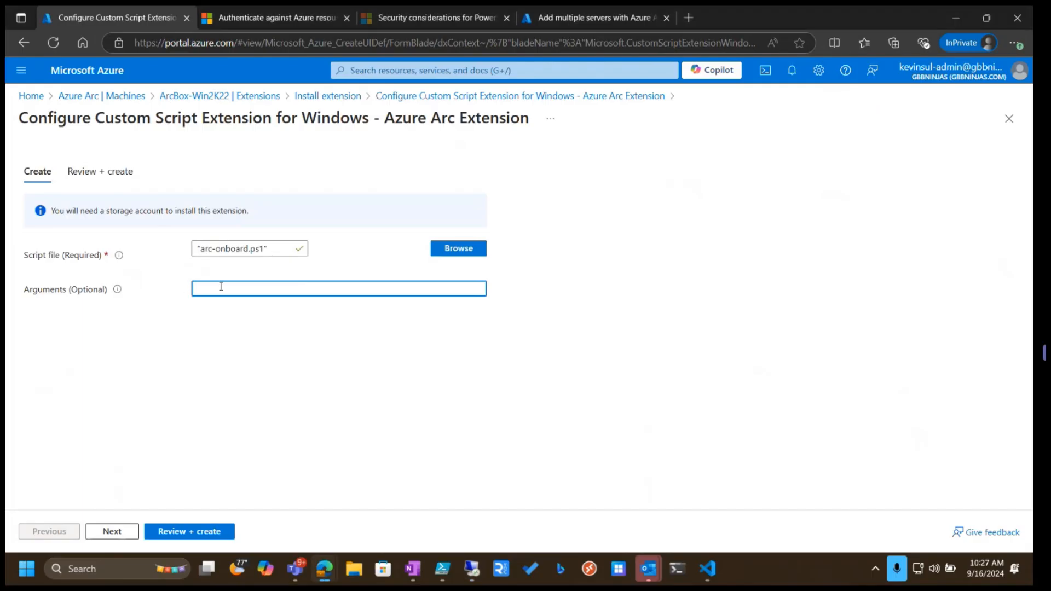
text(kds-won22-1)
click(113, 532)
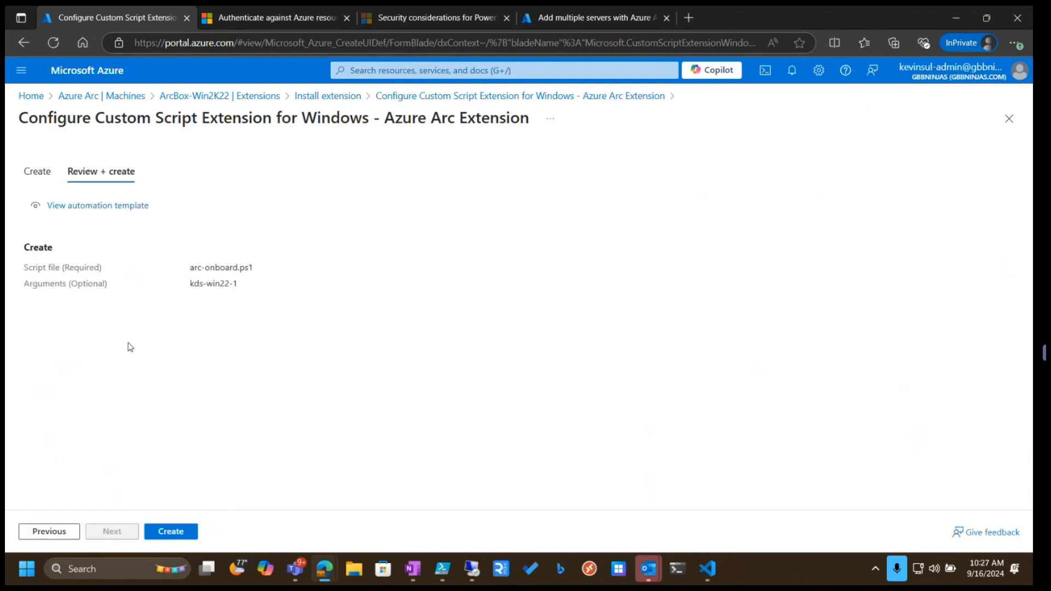
click(162, 529)
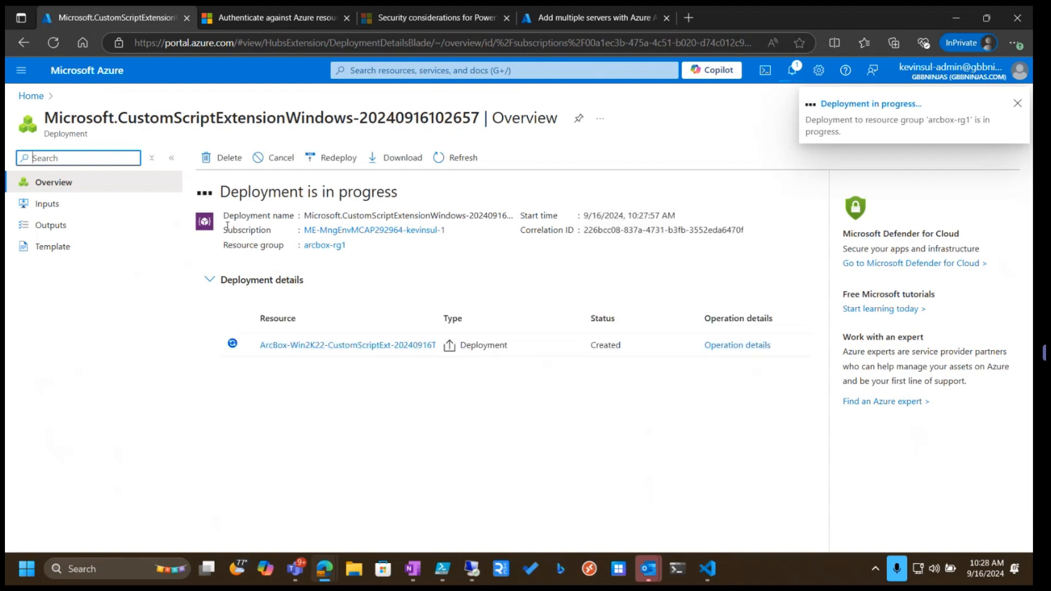
Return to the portal home and check the kds-win22-1 virtual machine in Hyper-V Manager
click(27, 97)
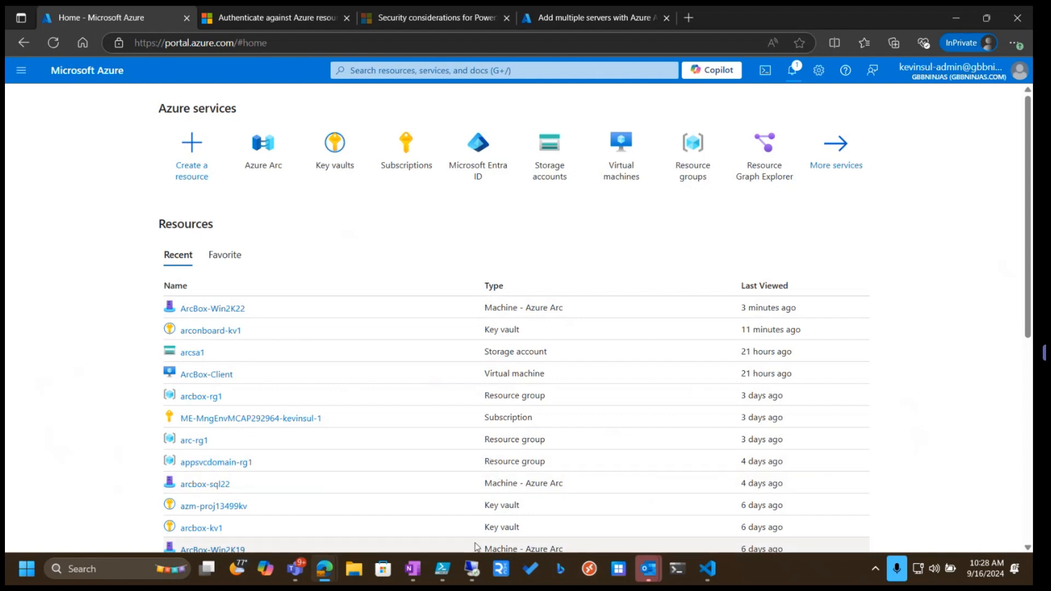
click(445, 572)
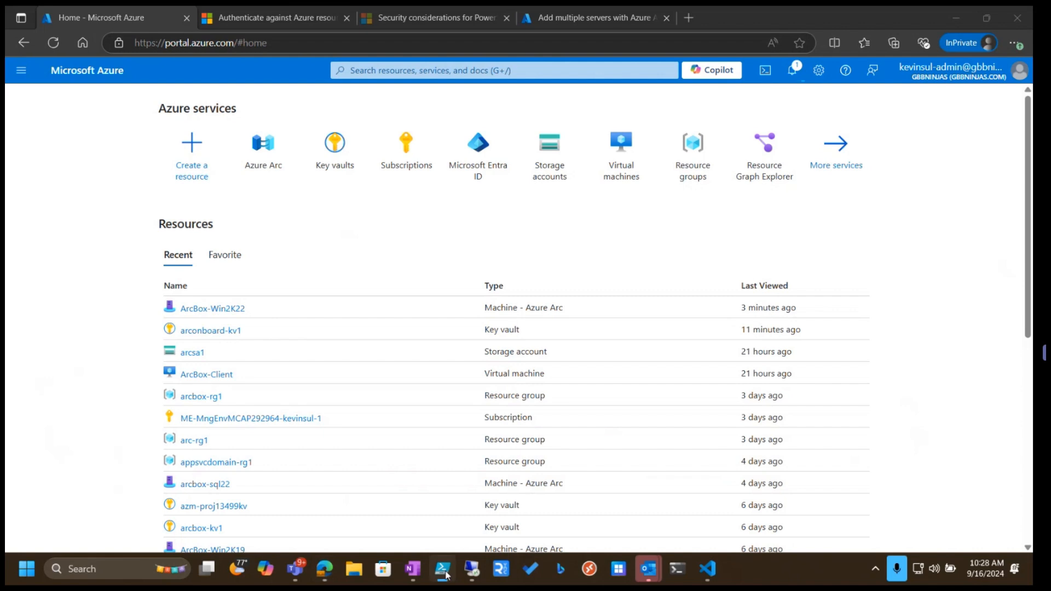
click(469, 572)
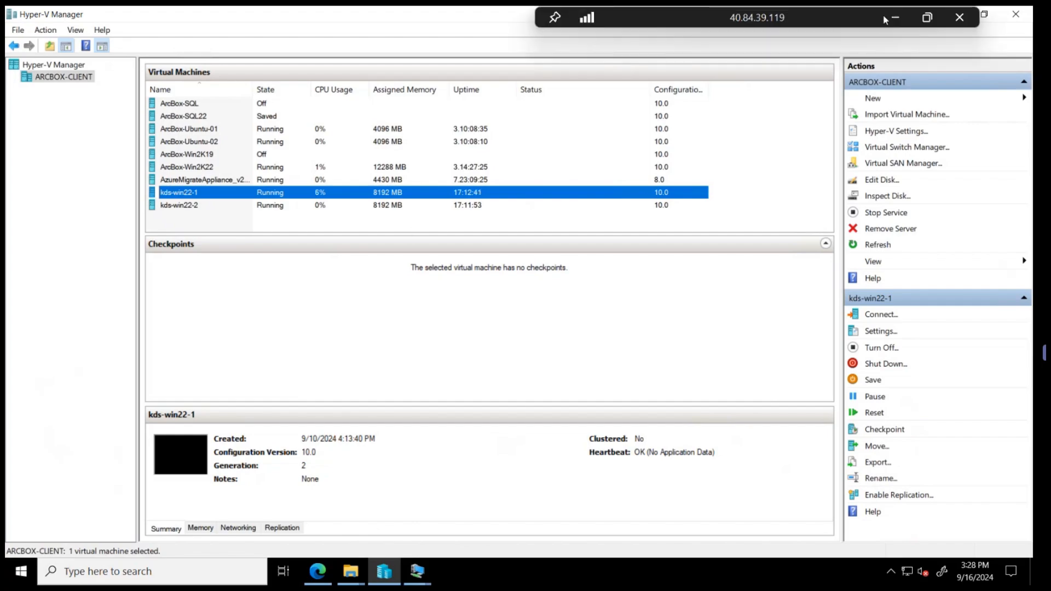
click(892, 14)
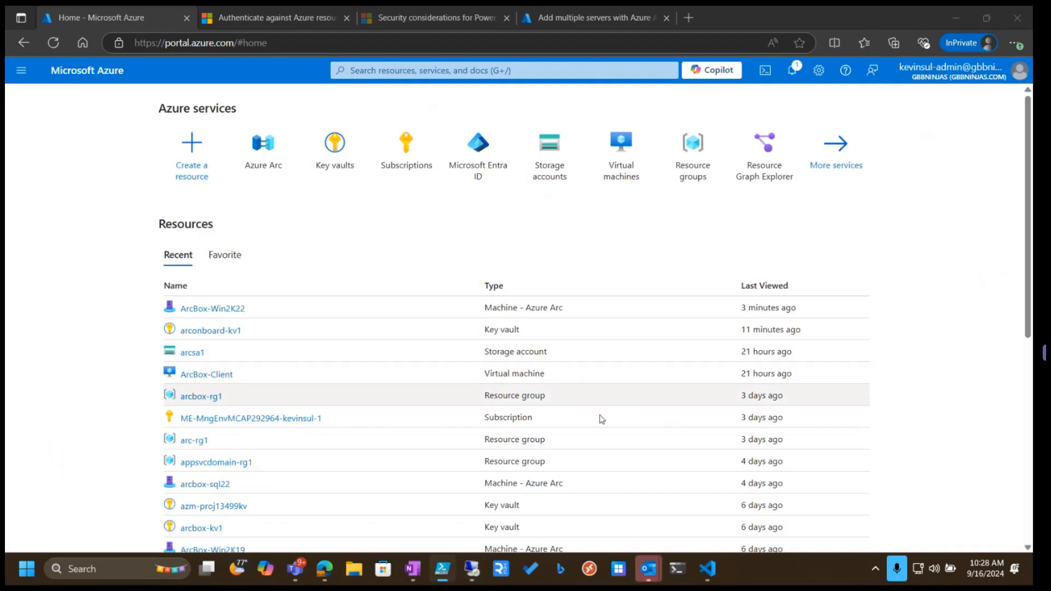
Run the prepared az connectedmachine run-command create command that executes arc-onboard.ps1 on ArcBox-Win2K22 with targetserver kds-win22-2
mouse_move(472, 571)
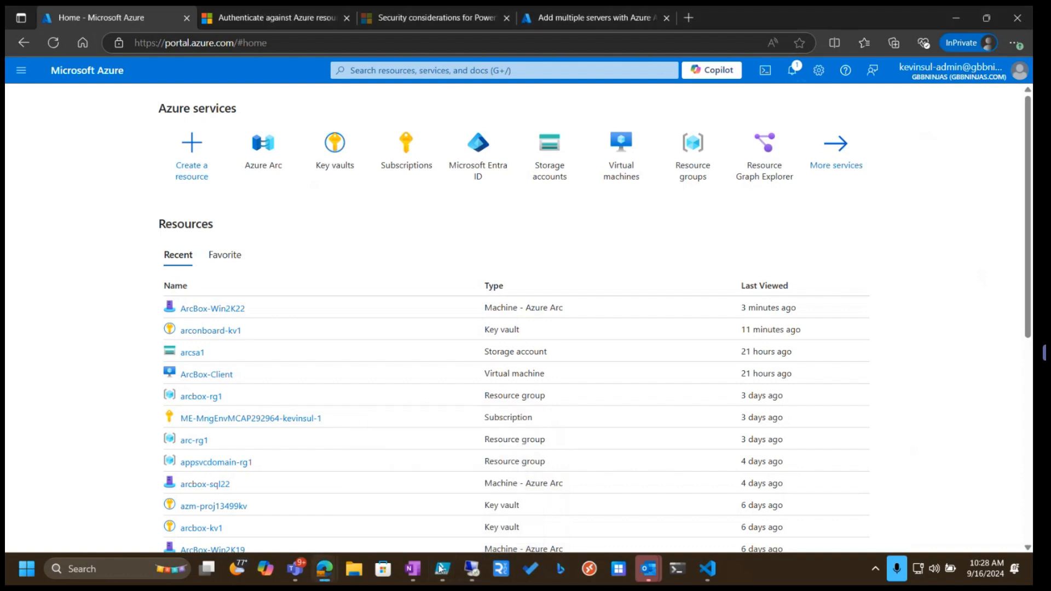
drag(1, 90, 426, 11)
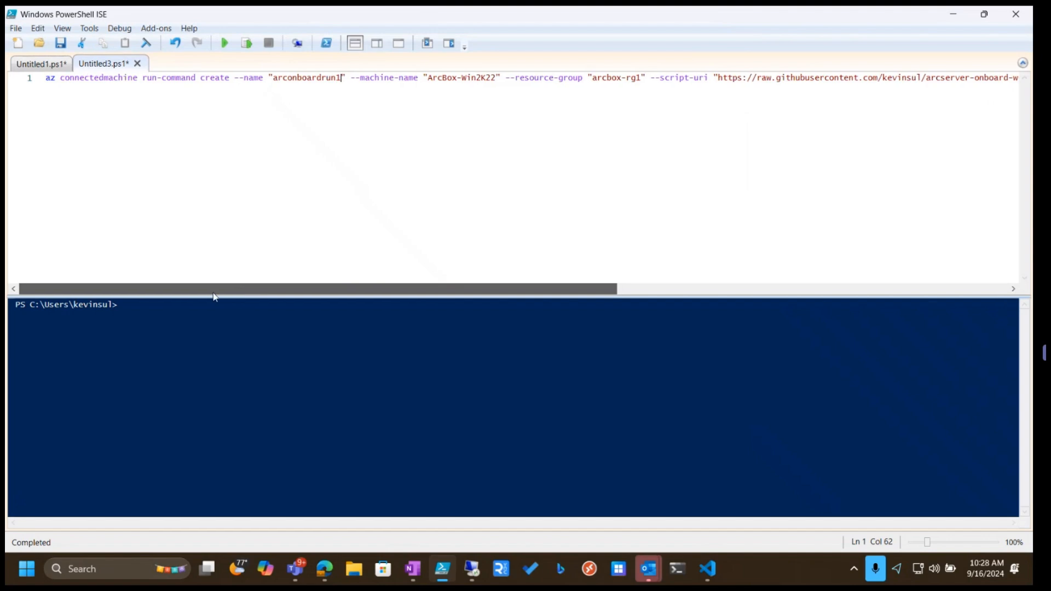
click(50, 78)
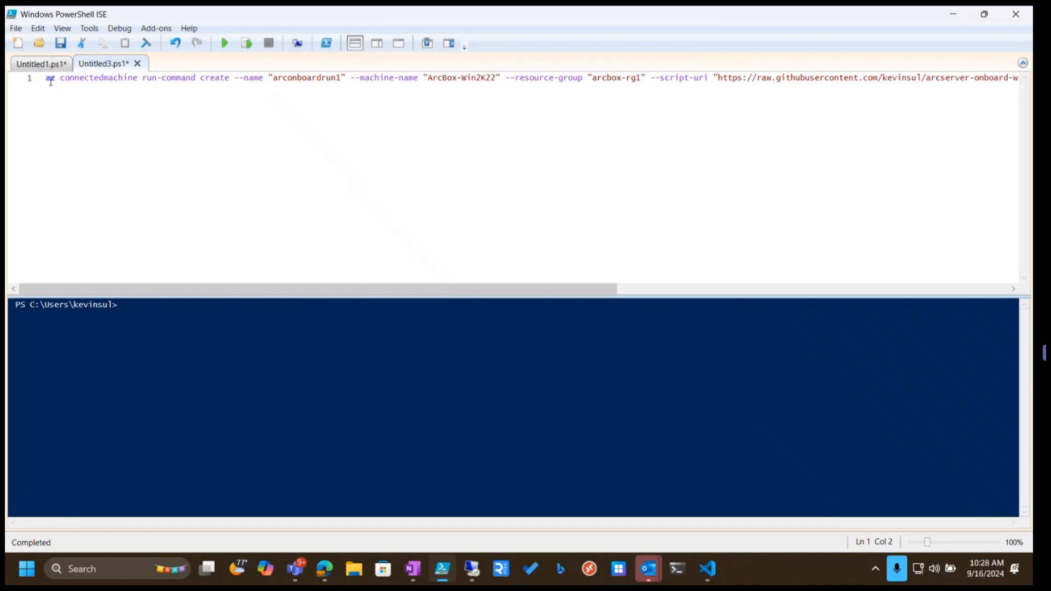
click(234, 80)
scroll(400, 268, right, 2)
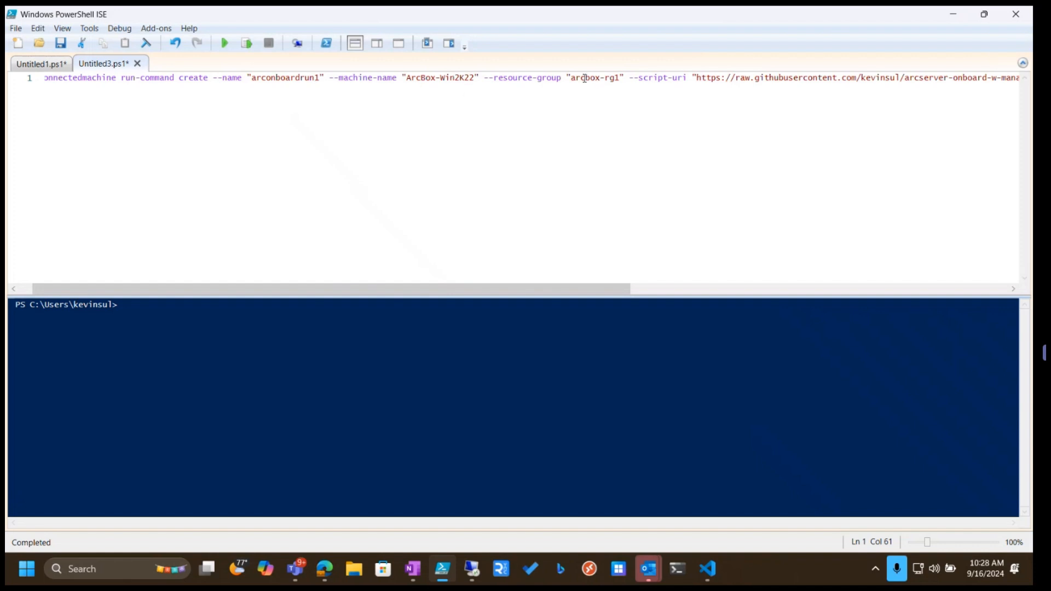
drag(584, 284, 768, 289)
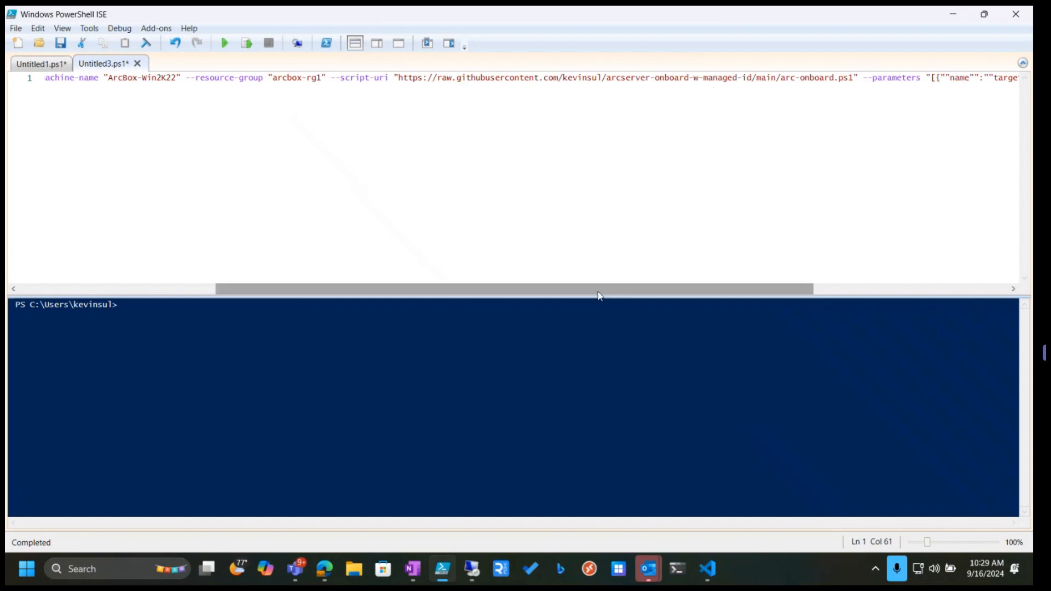
drag(600, 294, 761, 292)
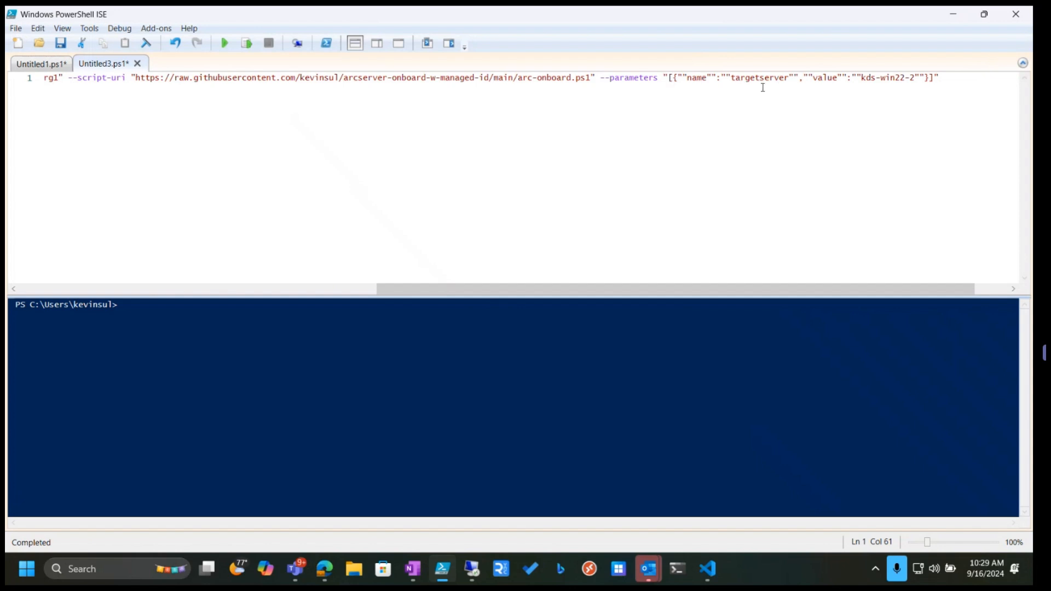
drag(730, 80, 787, 79)
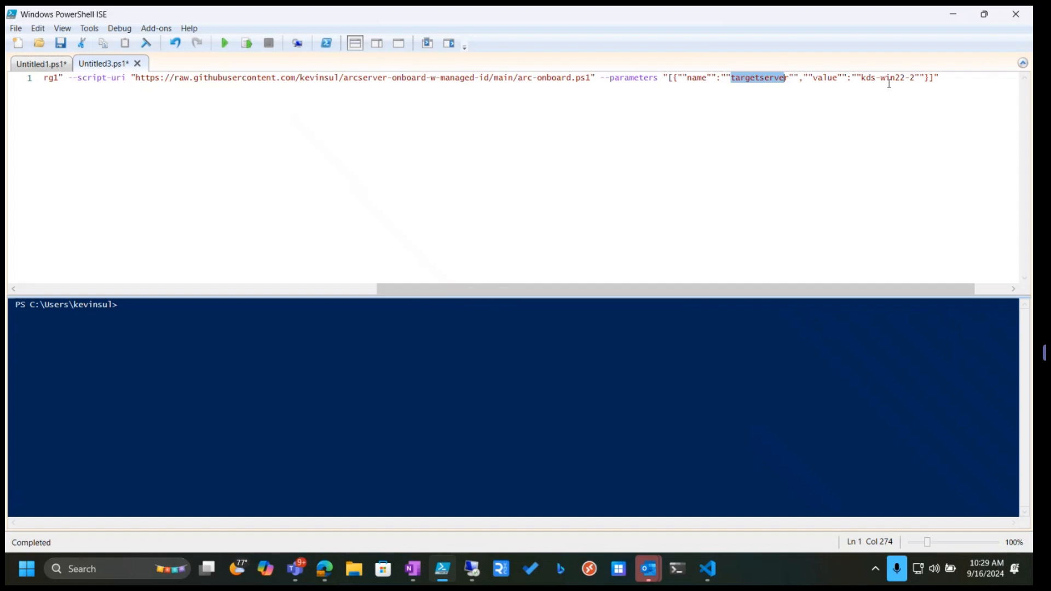
click(185, 77)
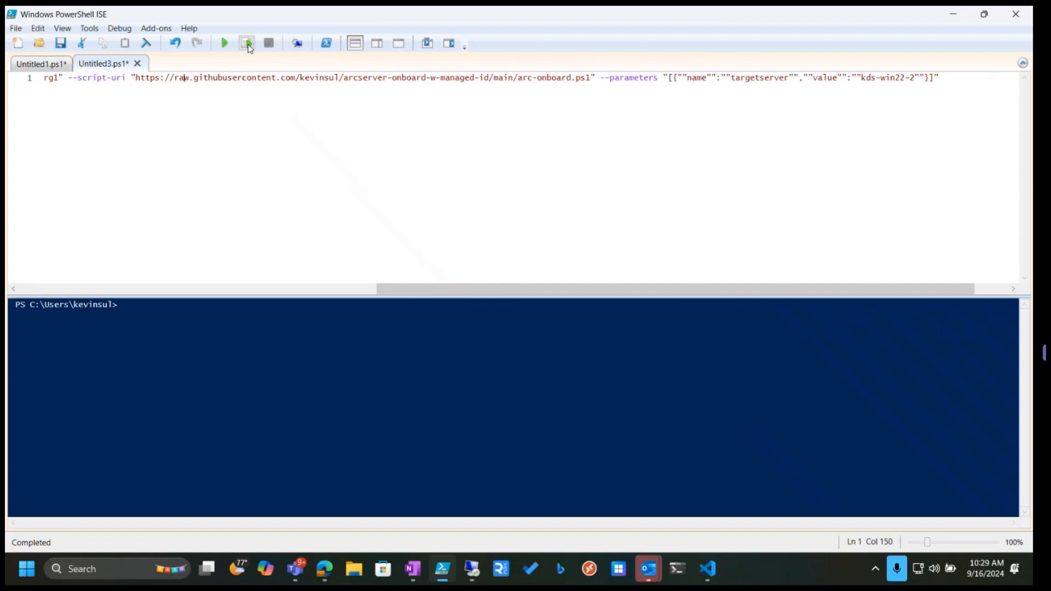
click(248, 47)
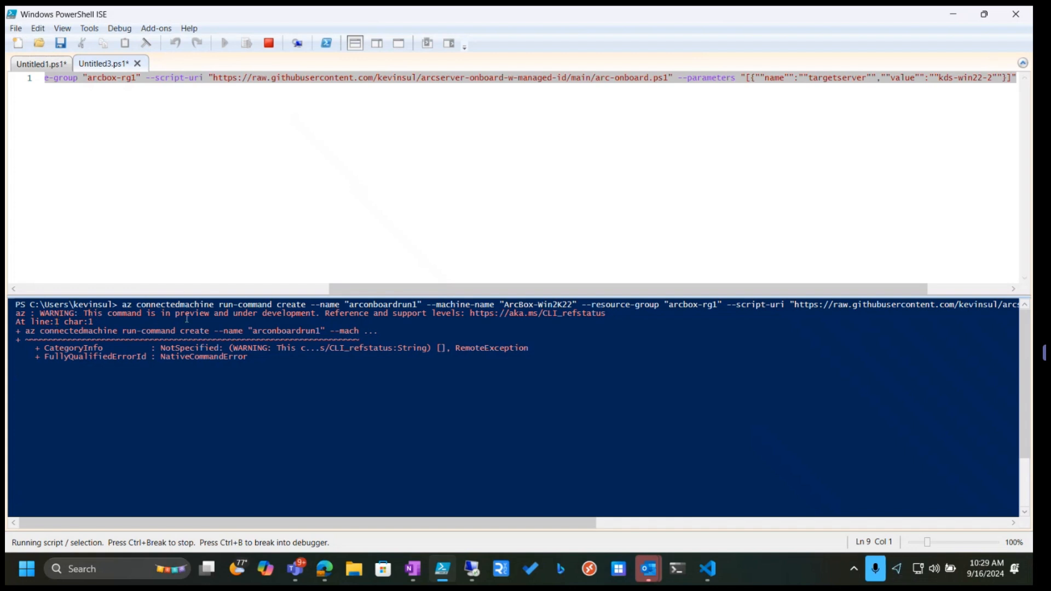
drag(81, 314, 237, 319)
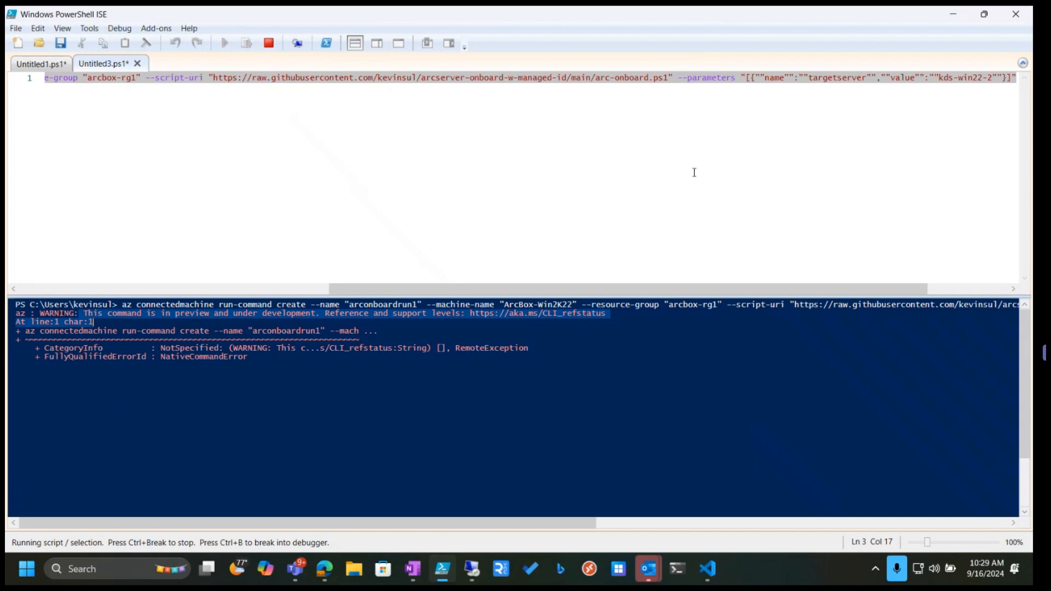
Refresh the installed programs list on the kds-win22-1 VM and check for the Azure Connected Machine Agent
click(953, 17)
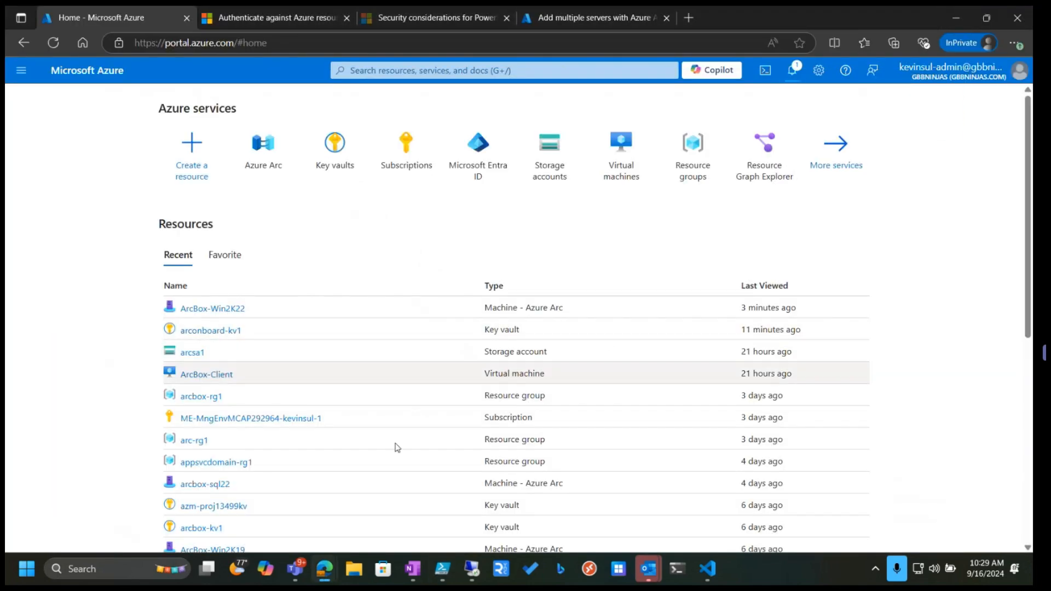
click(471, 569)
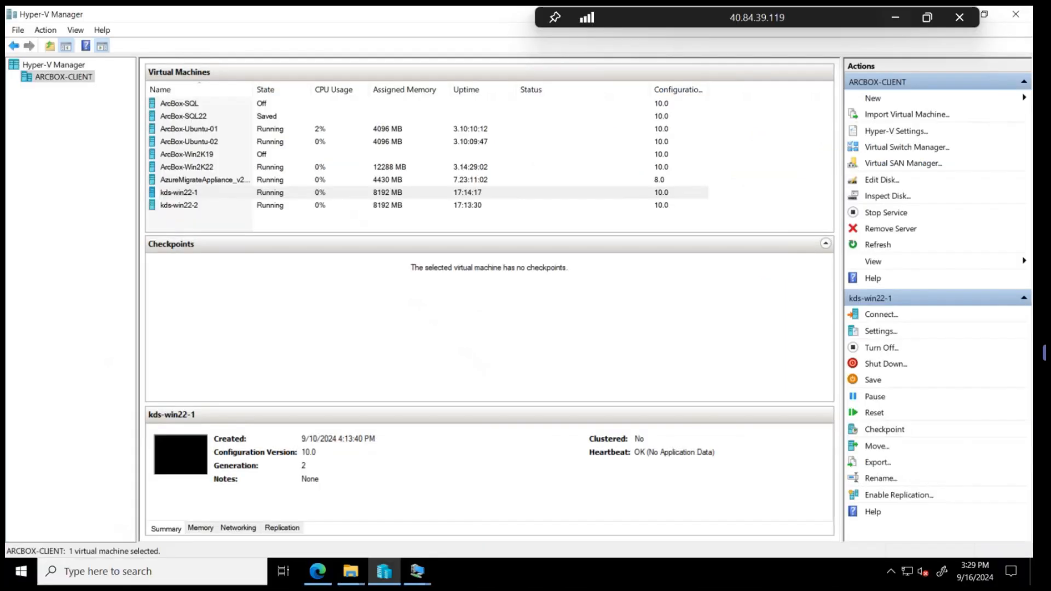
mouse_move(419, 575)
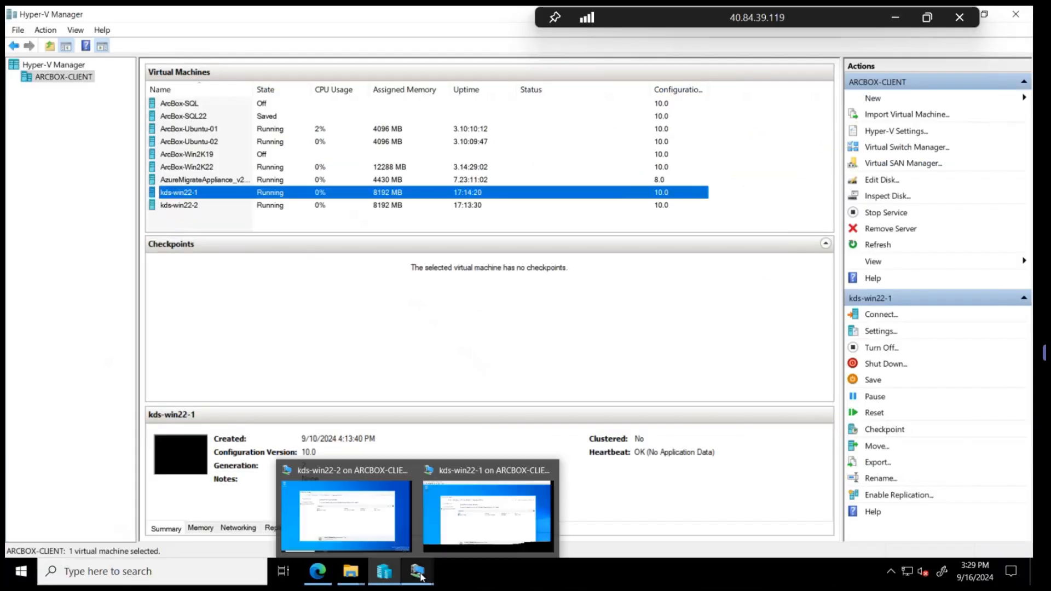
click(471, 517)
double_click(301, 100)
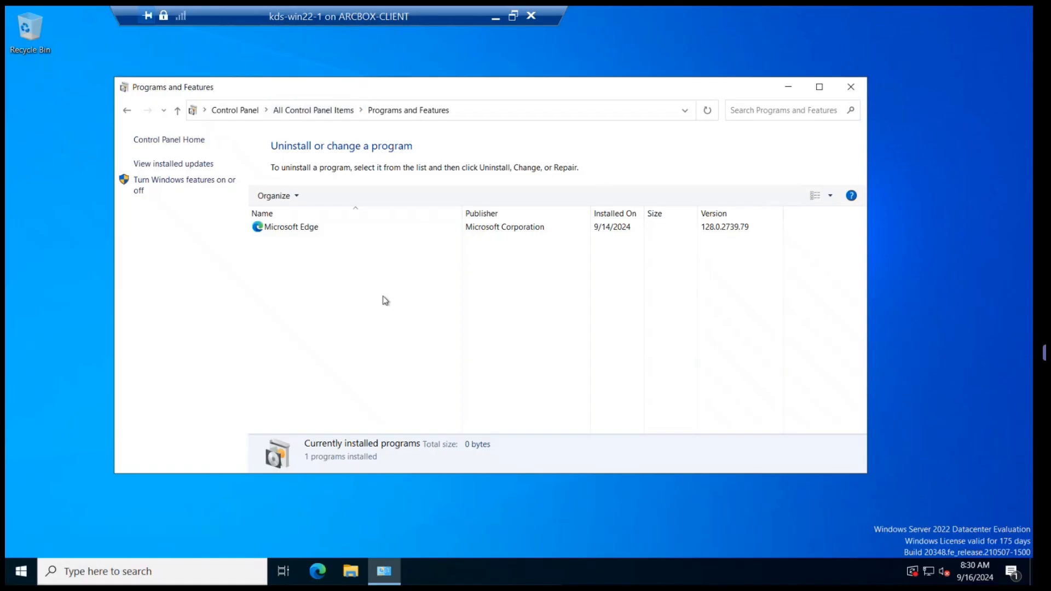
click(707, 111)
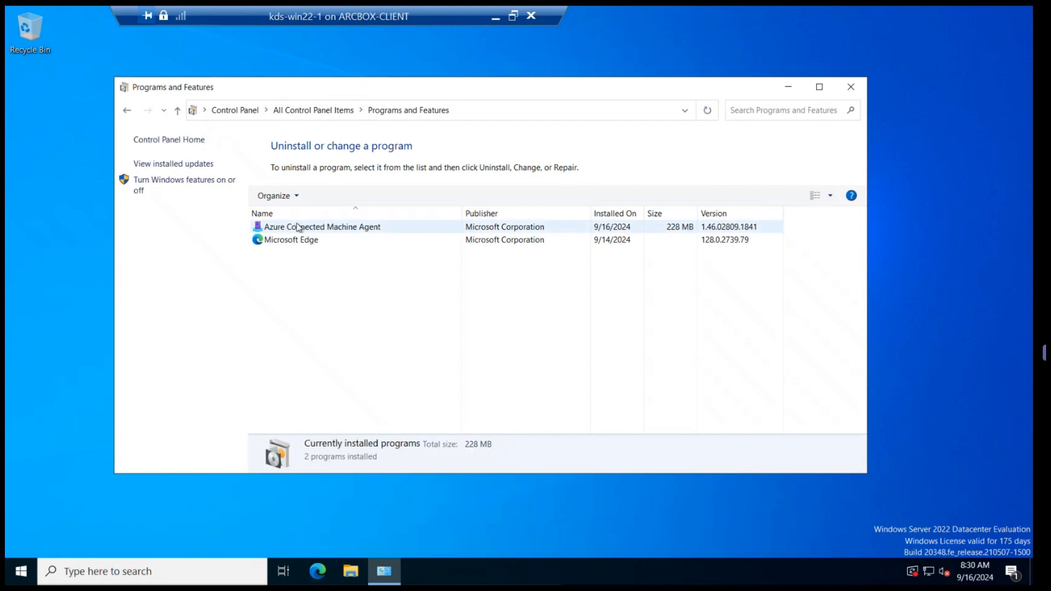
click(297, 227)
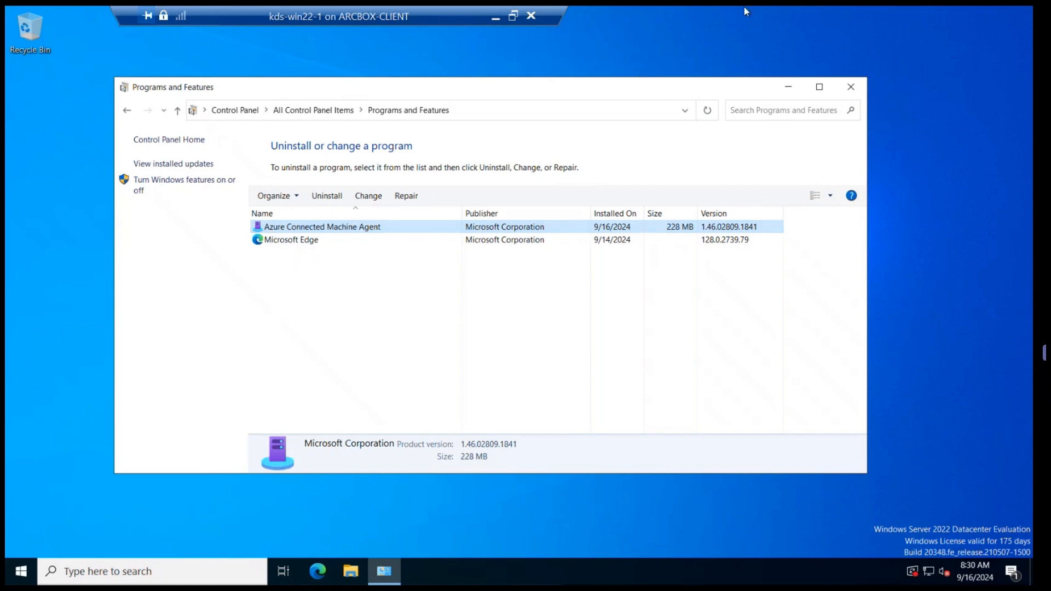
Open the Azure Arc machines list, inspect the kds-win22-1 machine's overview, and refresh the list
mouse_move(815, 25)
click(894, 21)
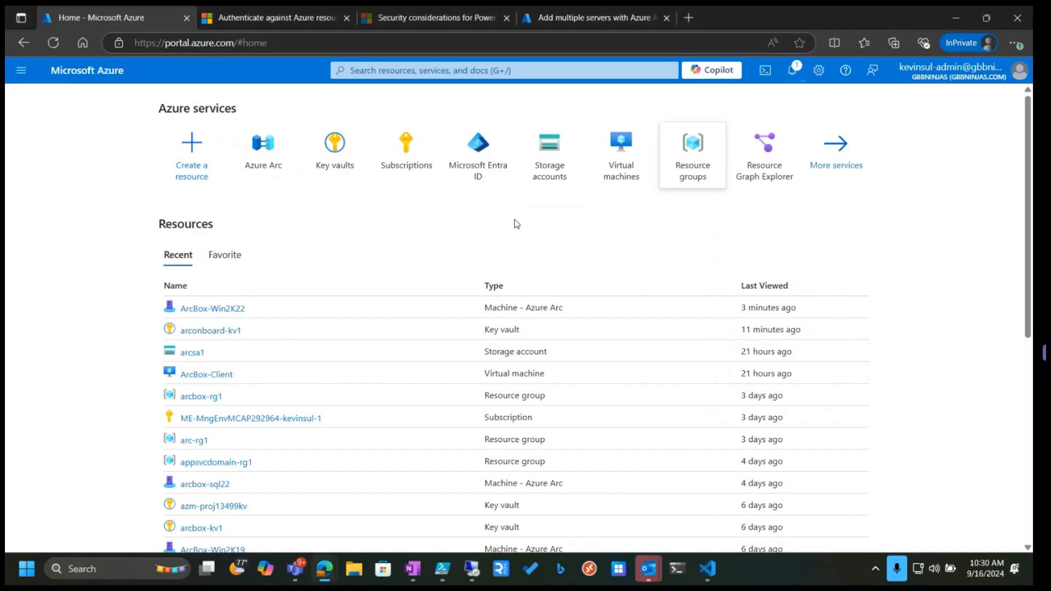
click(263, 163)
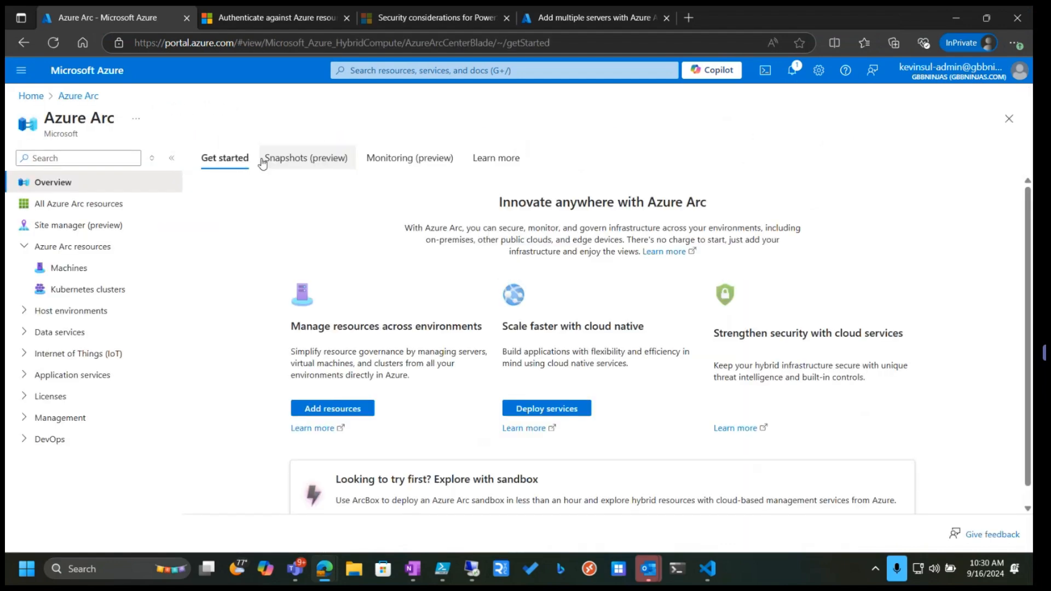
click(70, 269)
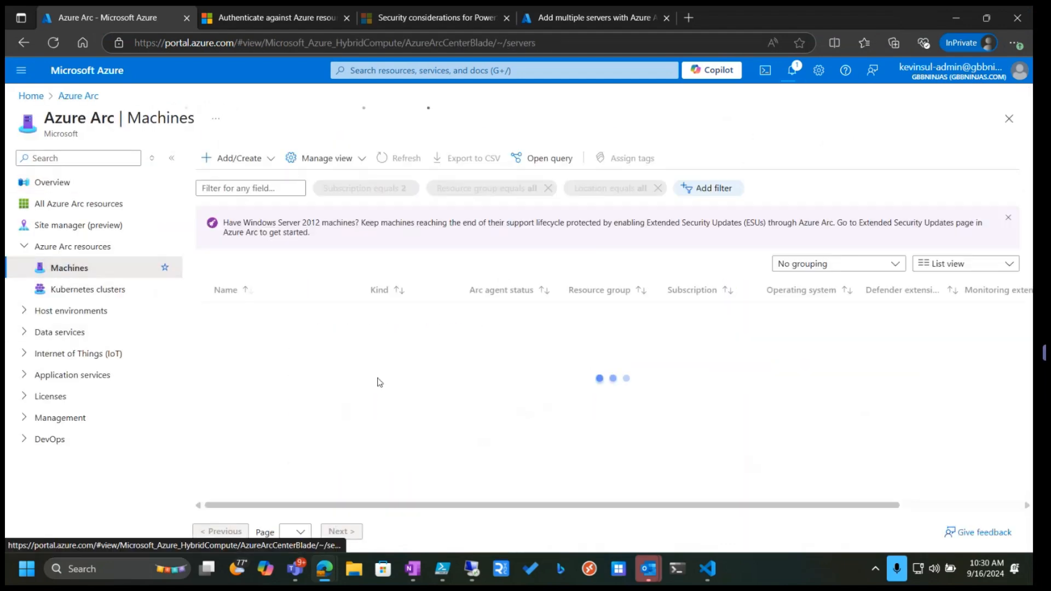
click(406, 159)
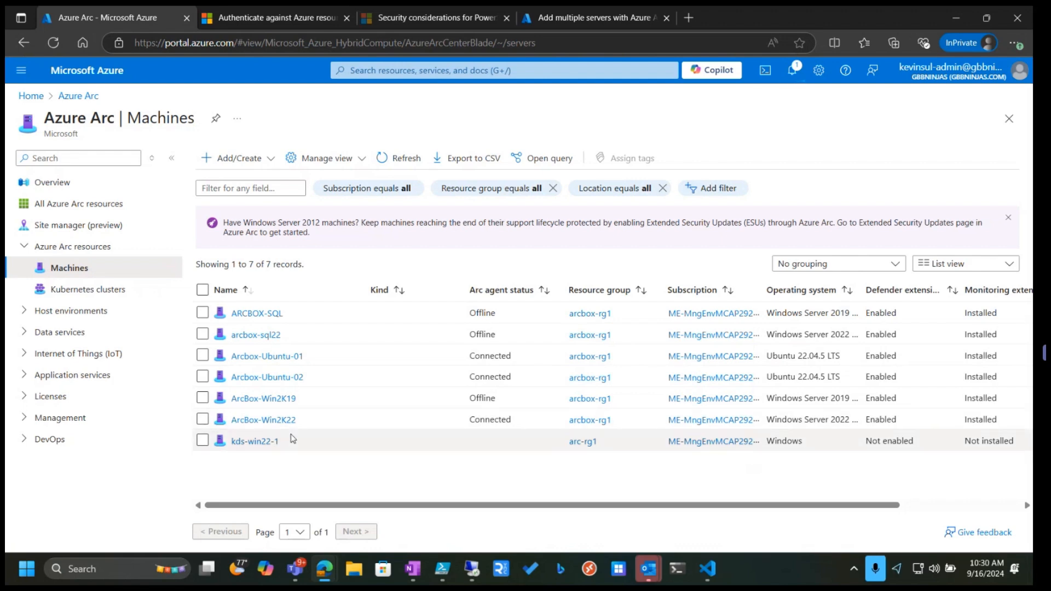
click(249, 443)
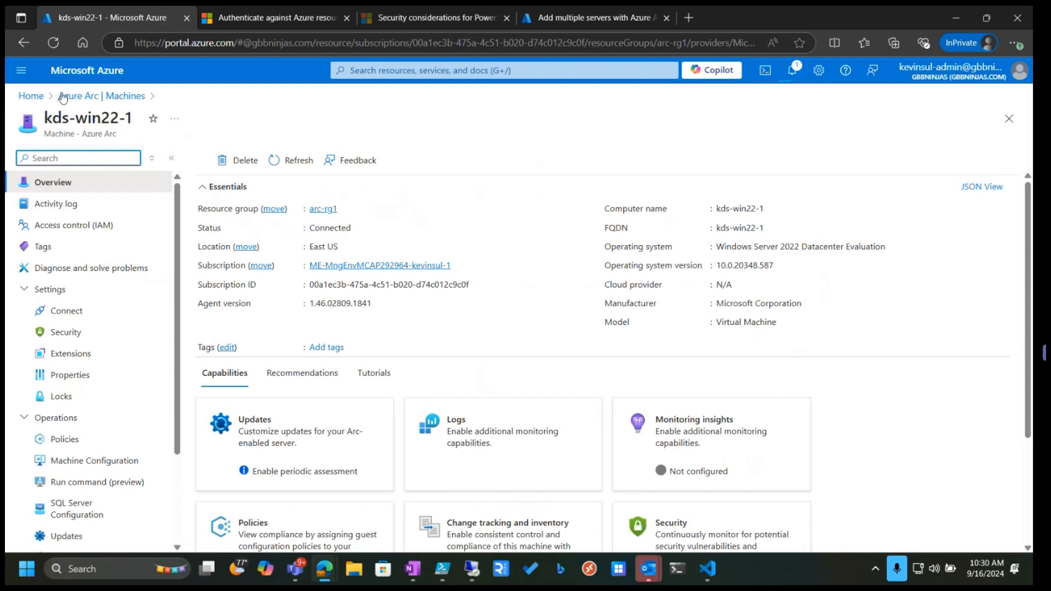
click(96, 99)
click(395, 160)
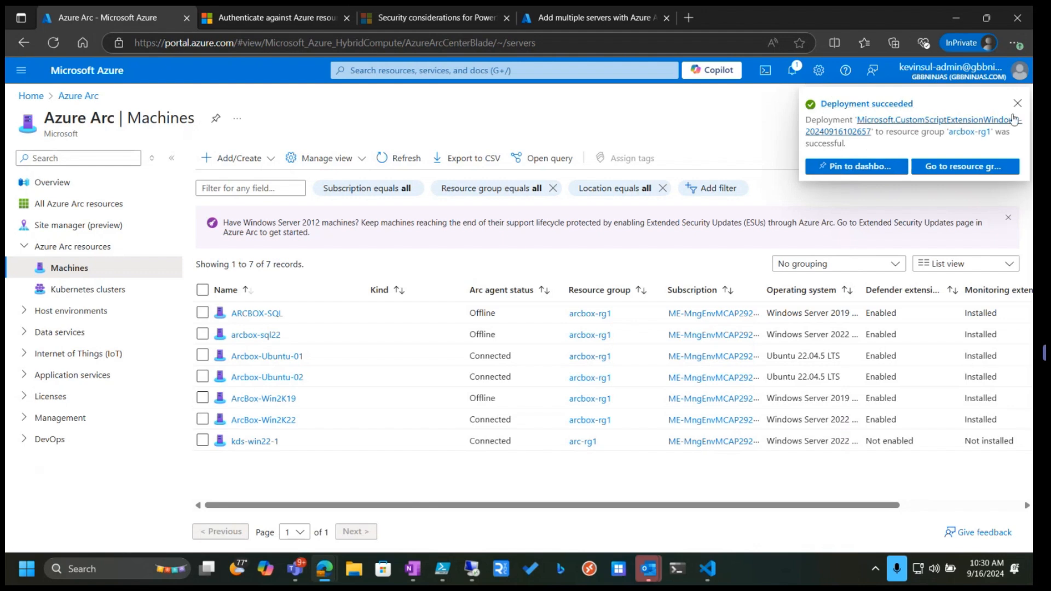
click(1017, 103)
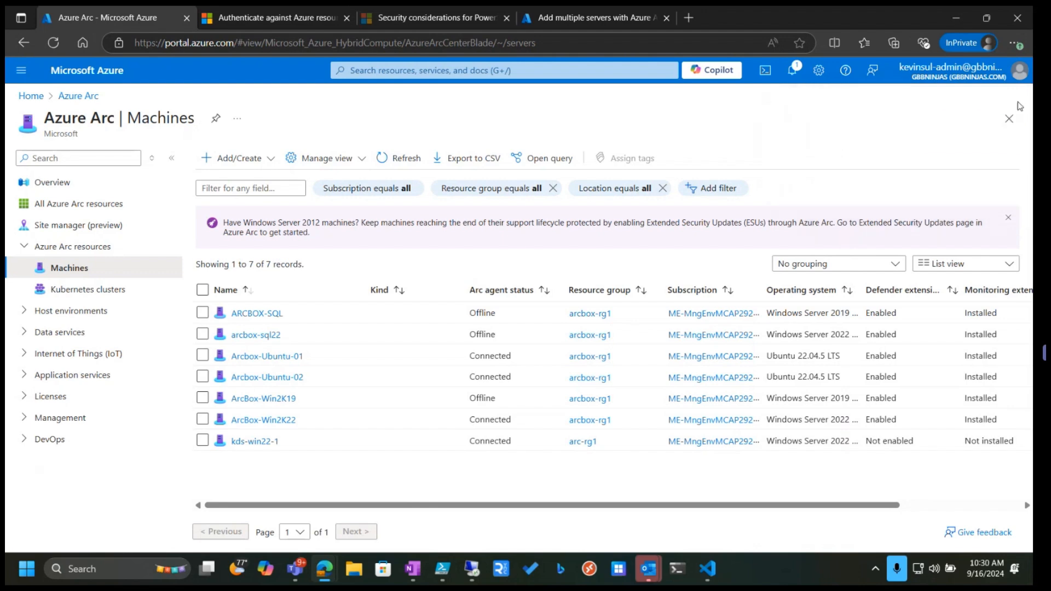
click(393, 159)
click(393, 160)
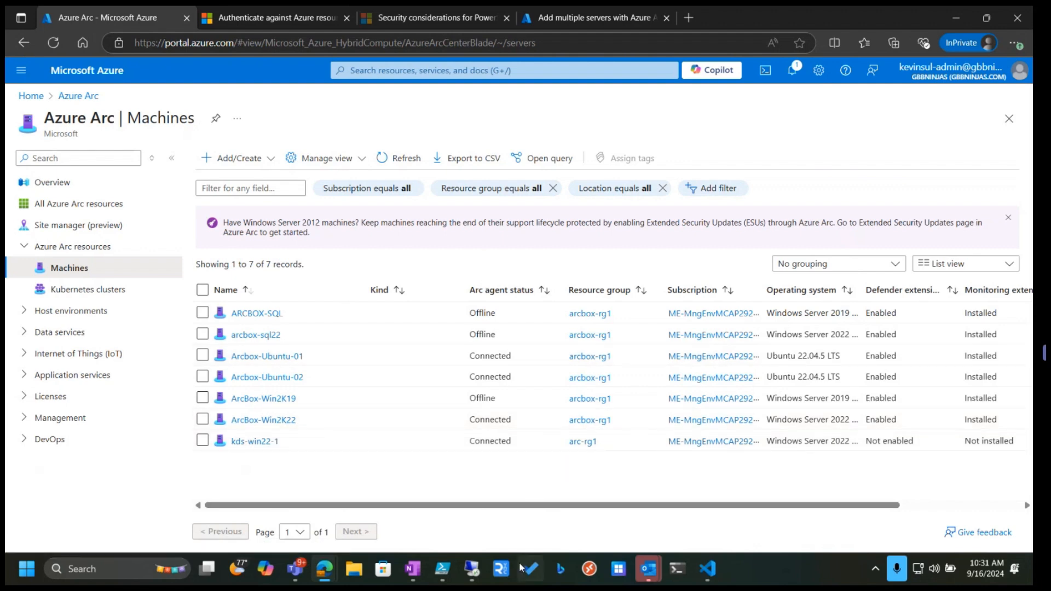
Switch to the kds-win22-2 VM and refresh its installed programs list to check for the Azure Connected Machine Agent
click(471, 569)
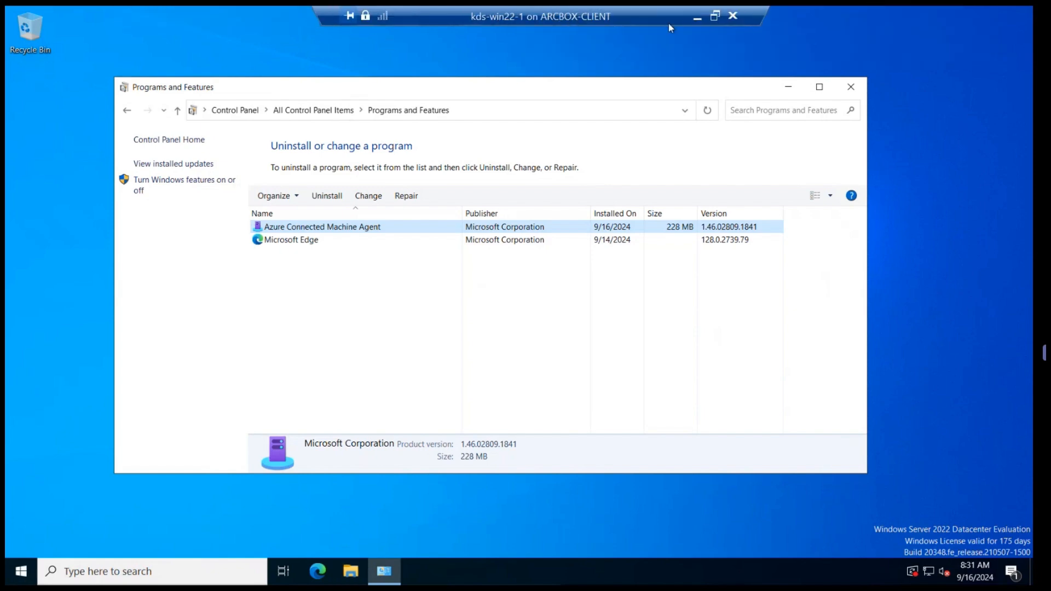
click(687, 16)
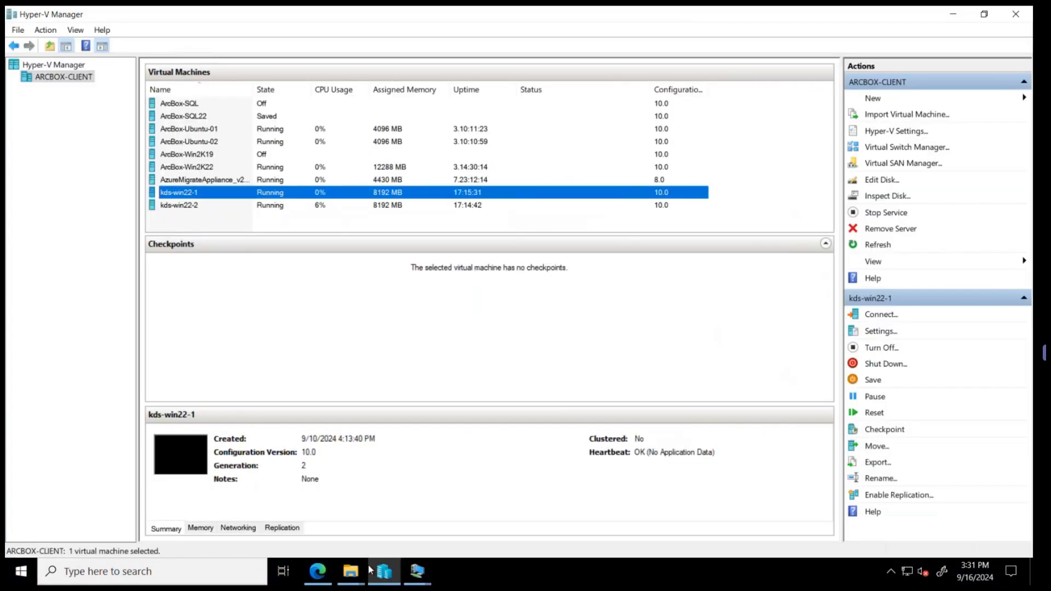
mouse_move(431, 559)
click(399, 500)
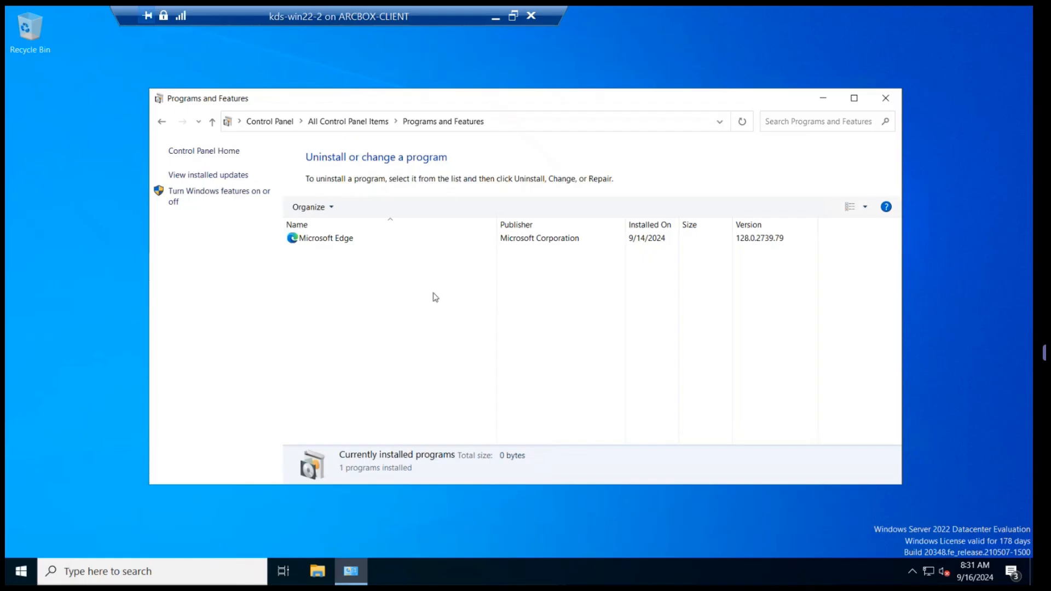
click(747, 125)
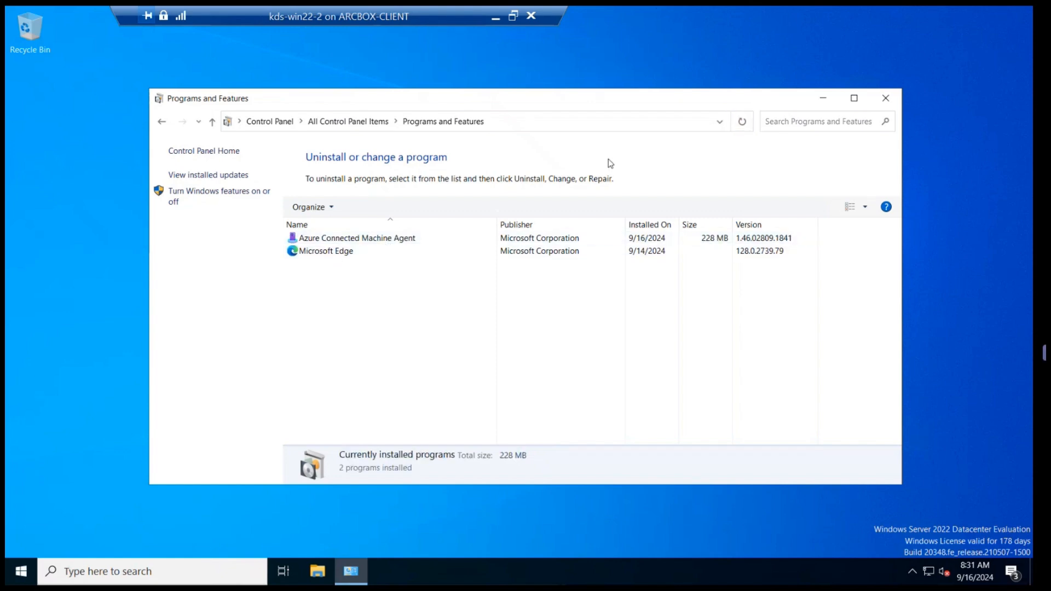
click(897, 20)
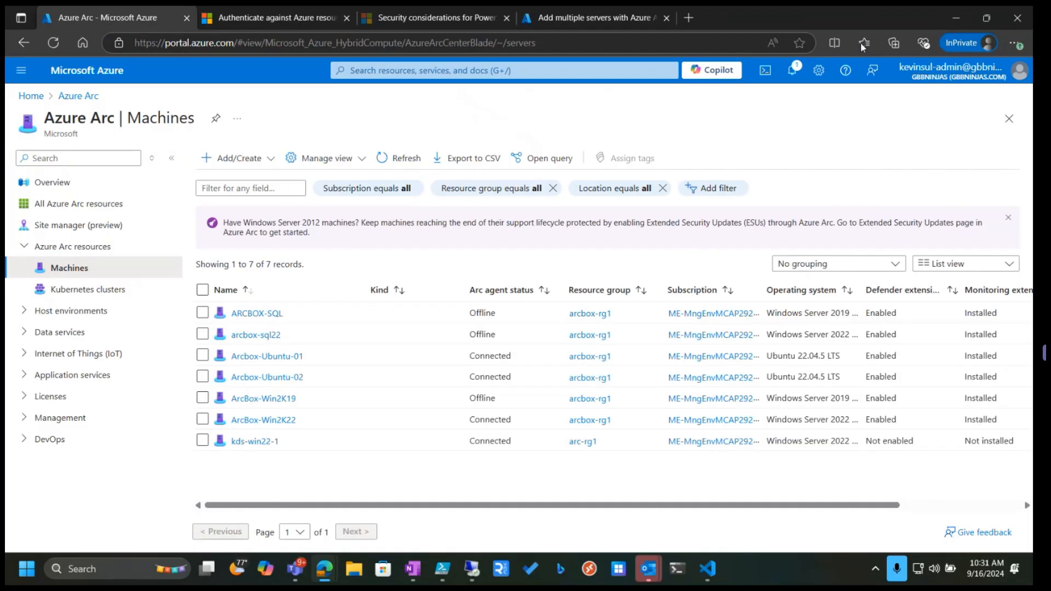
Refresh the Azure Arc machines list
click(402, 160)
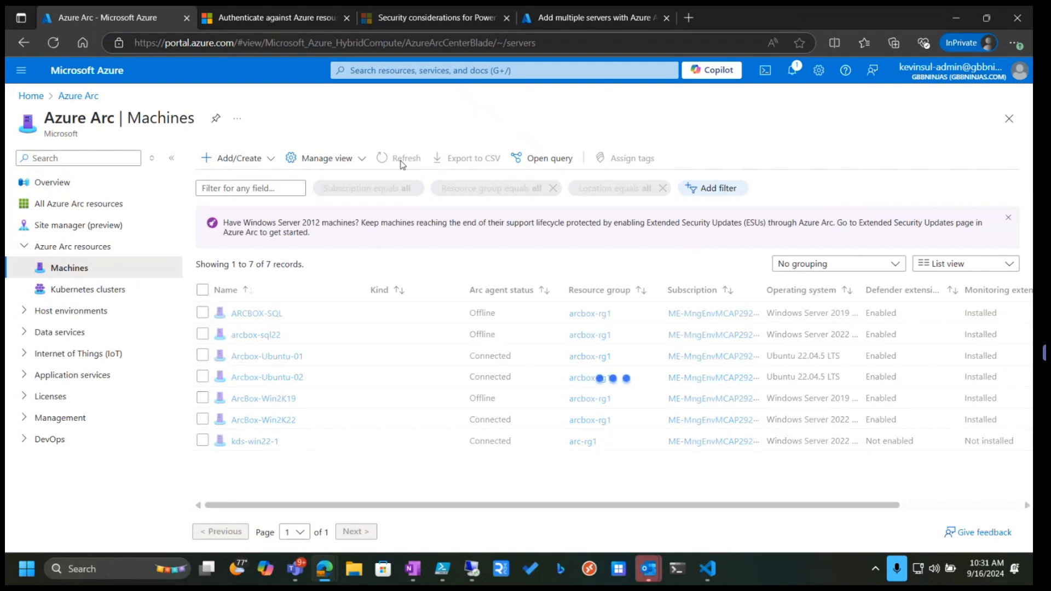
click(402, 160)
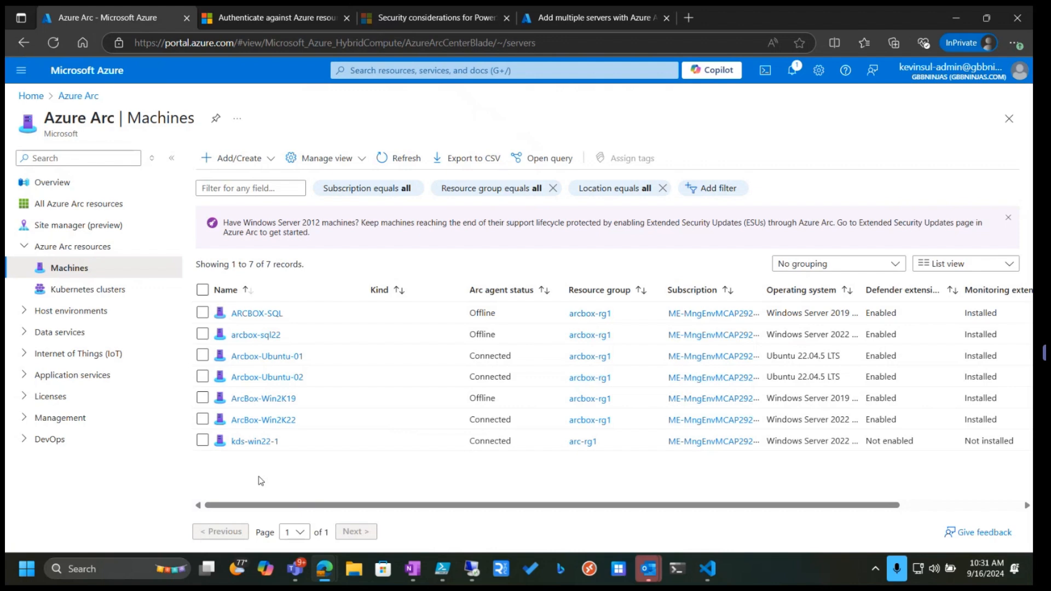
click(406, 156)
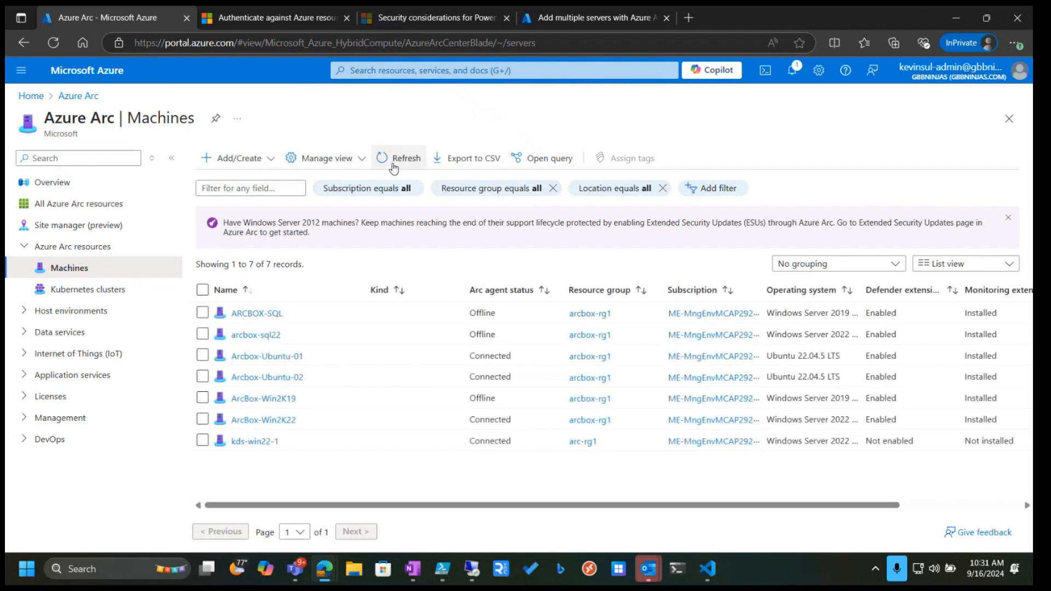